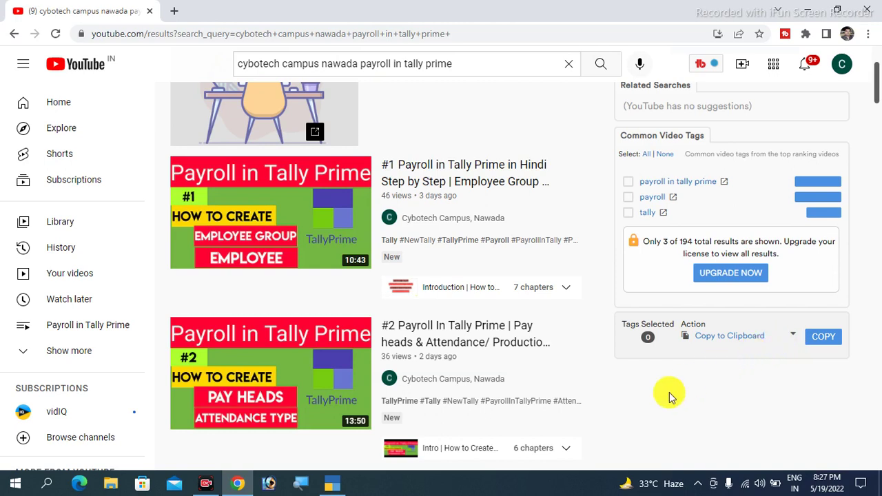
# Switch from the YouTube payroll tutorial results to the TallyPrime window
pyautogui.moveTo(344, 487)
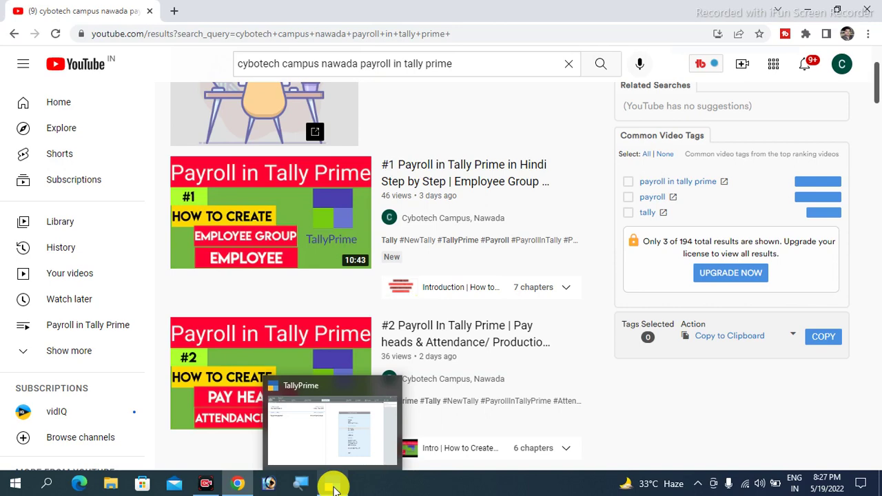
pyautogui.click(332, 486)
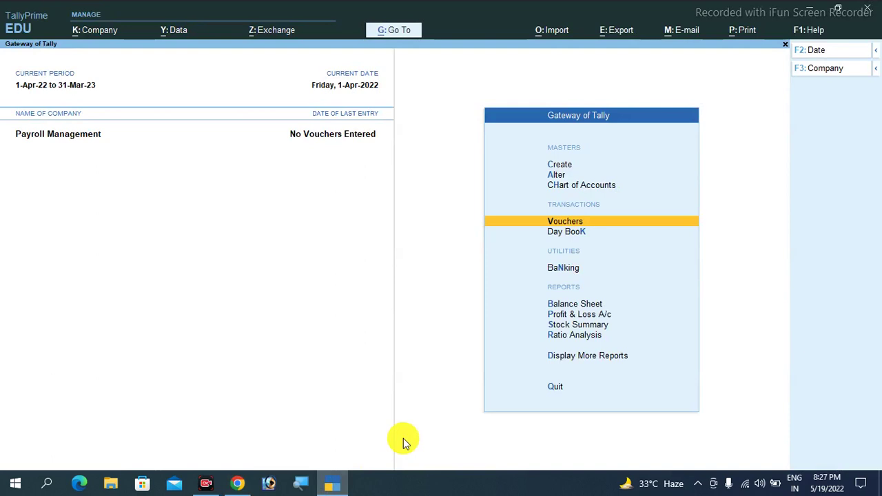
pyautogui.press('Up')
pyautogui.press('Up')
pyautogui.press('Return')
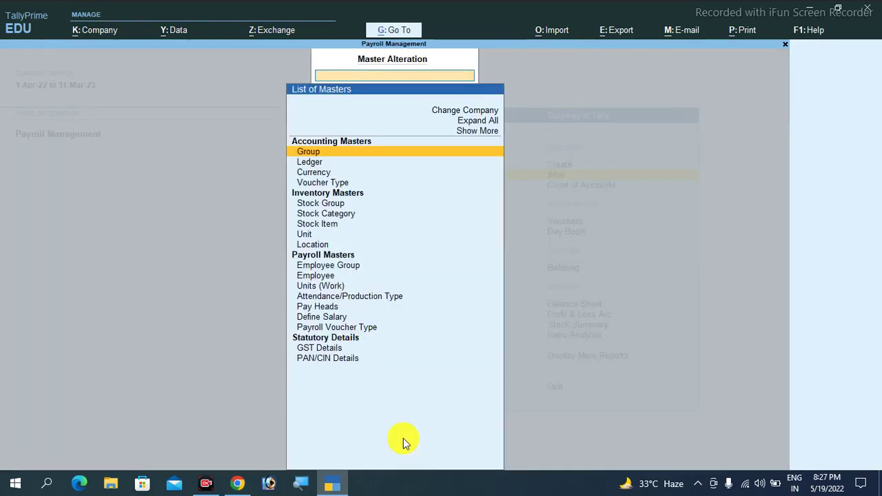
pyautogui.press('Down')
pyautogui.press('Down')
pyautogui.press('Down')
pyautogui.press('Down')
pyautogui.press('Down')
pyautogui.press('Down')
pyautogui.press('Down')
pyautogui.press('Down')
pyautogui.press('Down')
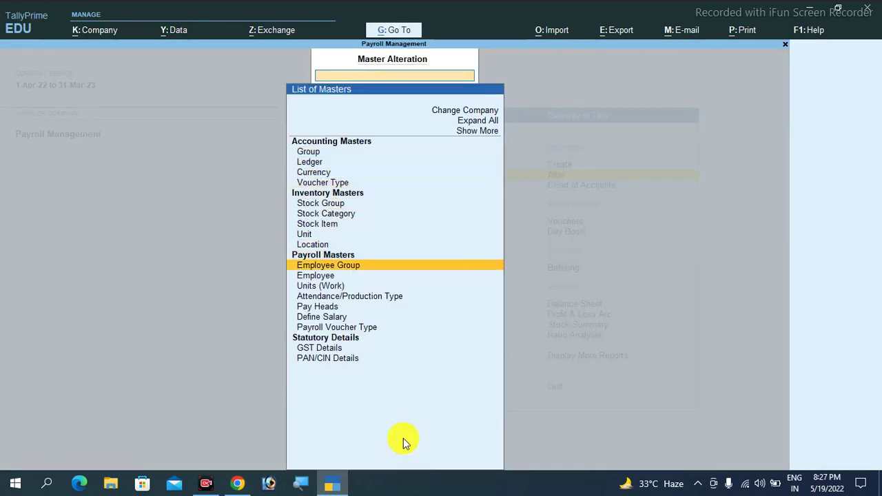
pyautogui.press('Return')
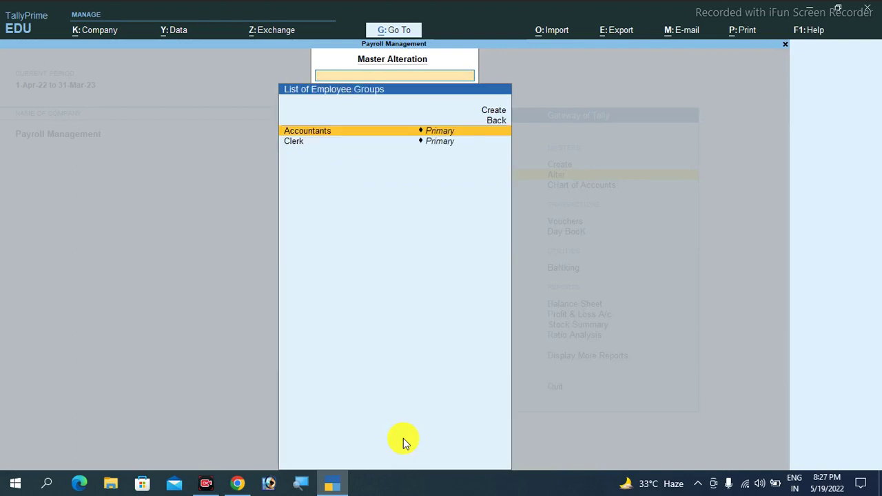
pyautogui.press('Escape')
pyautogui.press('Down')
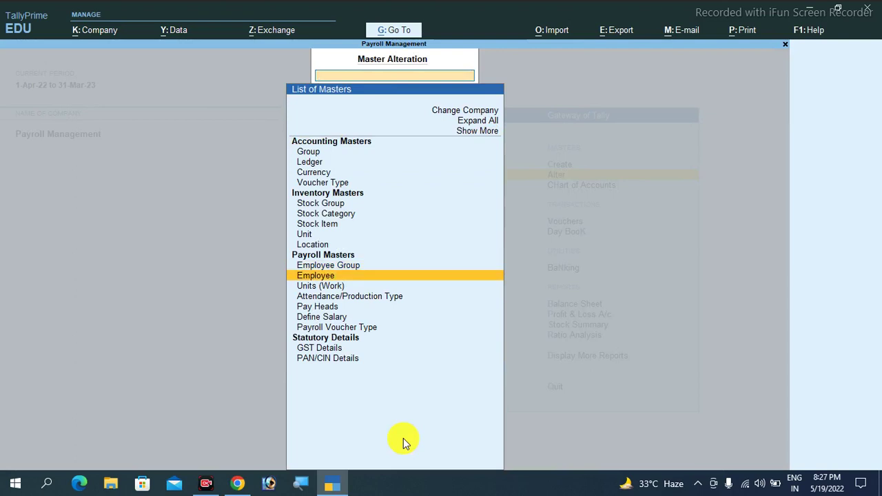
pyautogui.press('Return')
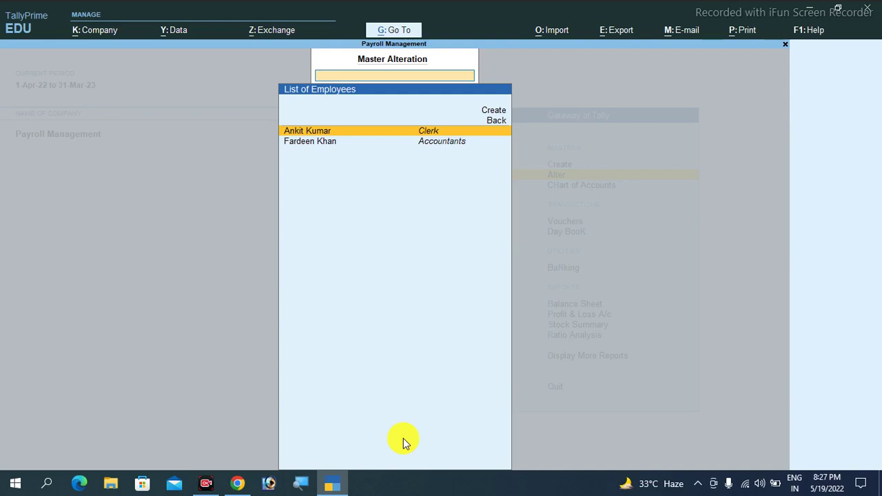
pyautogui.press('Escape')
pyautogui.press('Down')
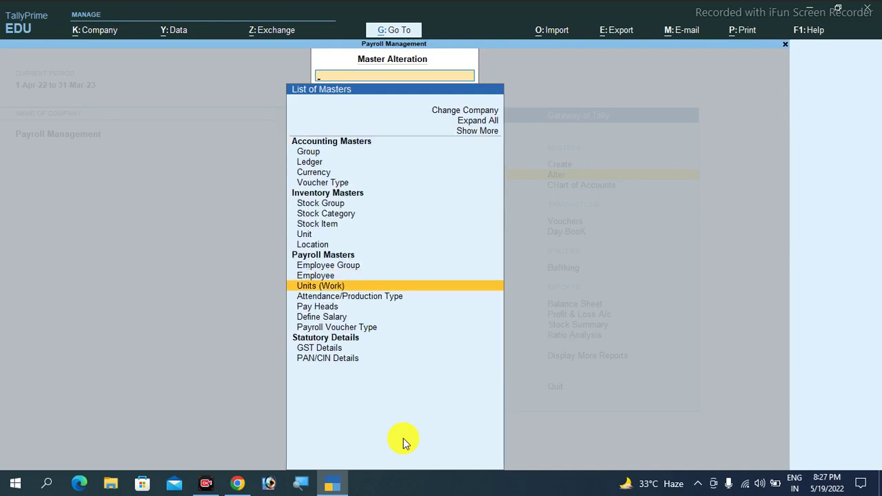
pyautogui.press('Return')
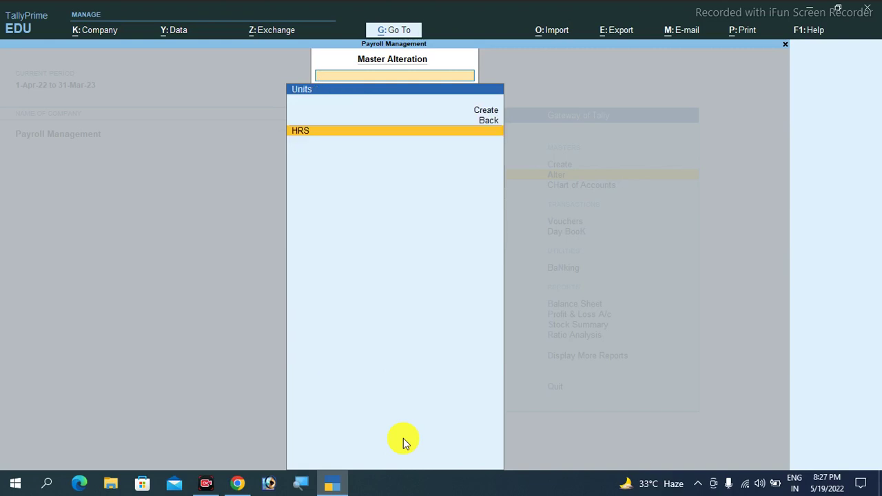
pyautogui.press('Escape')
pyautogui.press('Down')
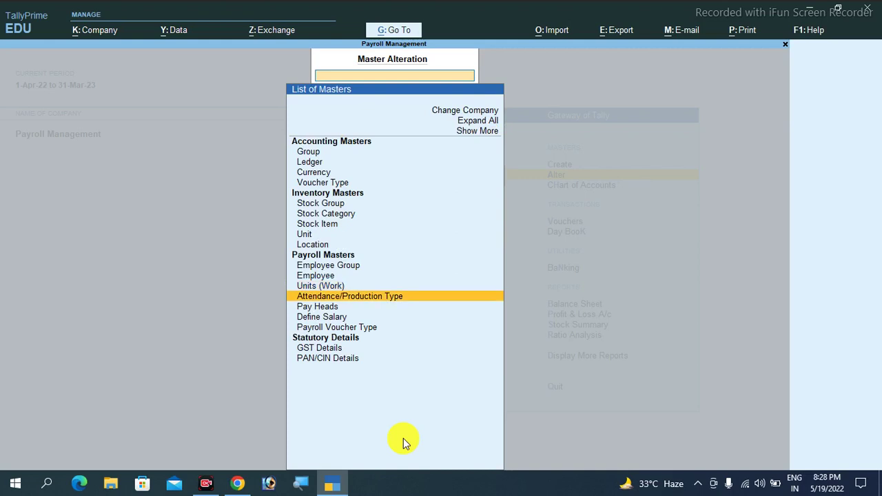
pyautogui.press('Return')
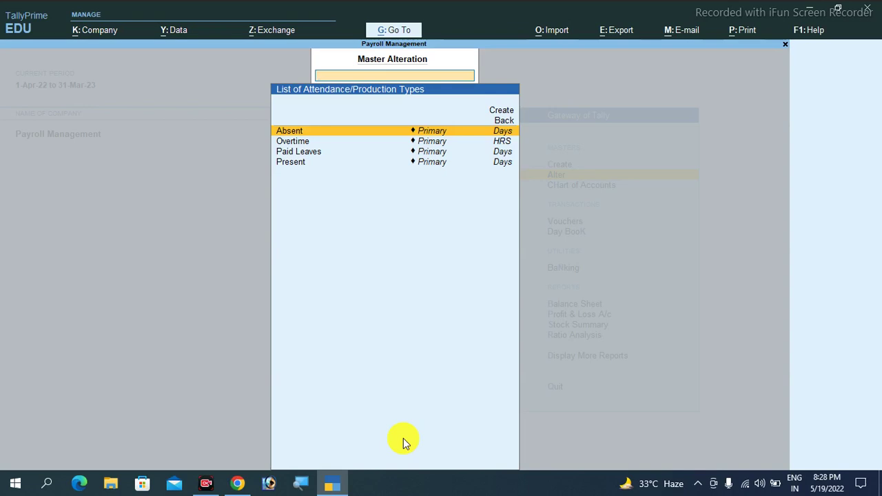
pyautogui.press('Escape')
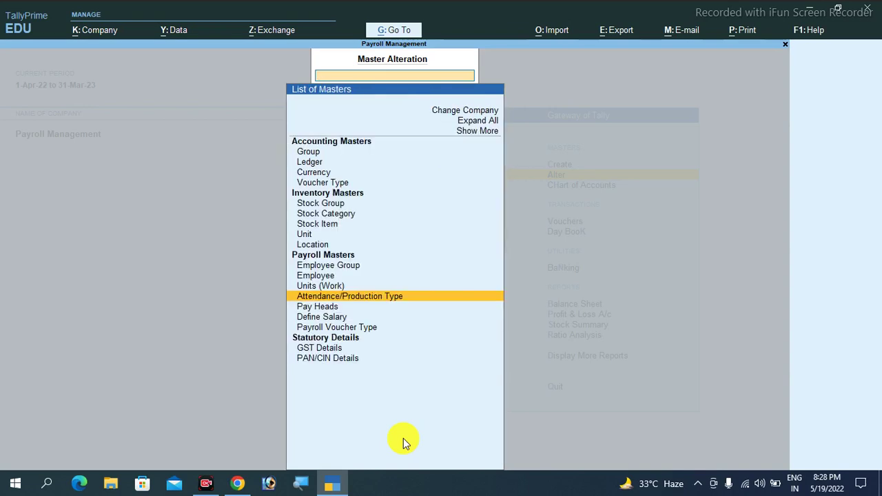
pyautogui.press('Escape')
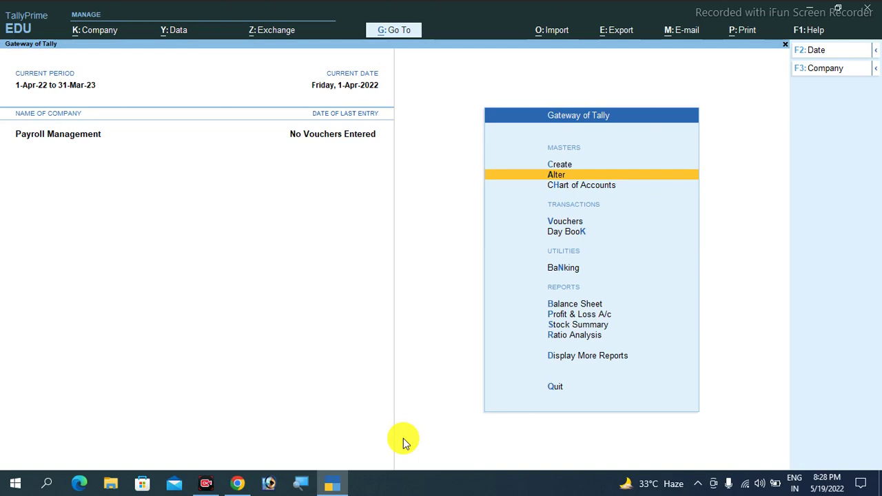
# Dismiss the masters list and open a new voucher entry screen, voucher No. 1
pyautogui.press('Return')
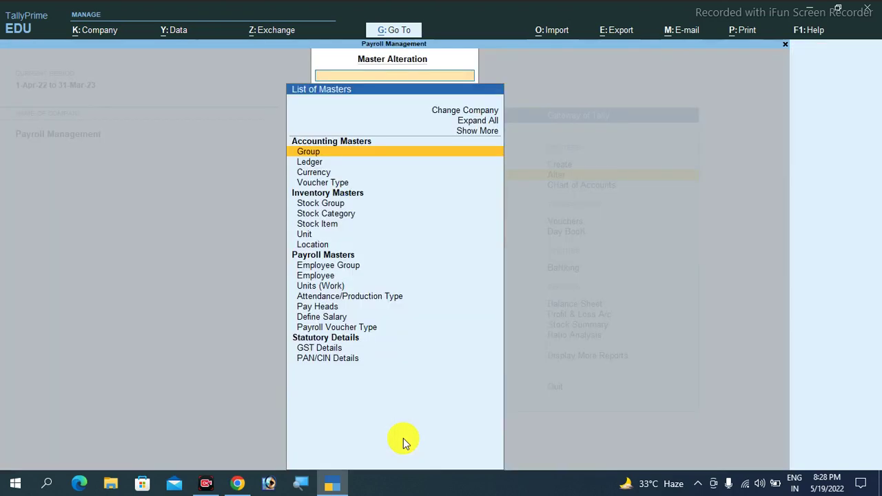
pyautogui.press('Escape')
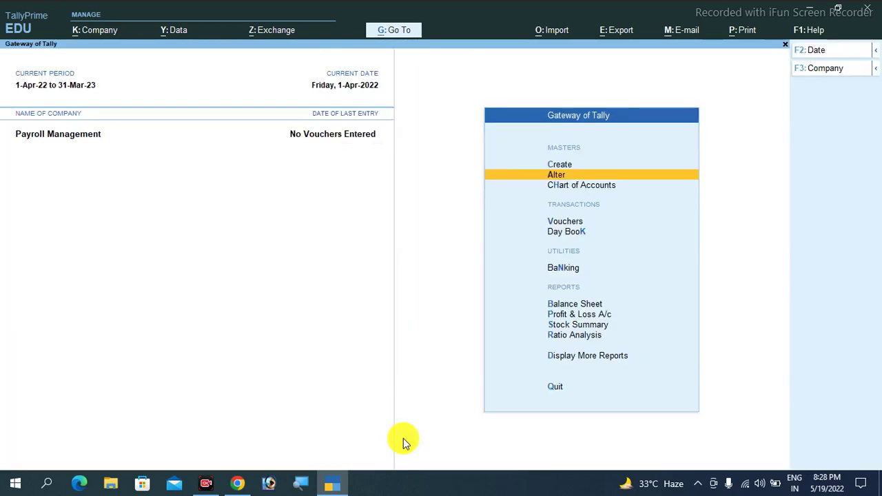
pyautogui.press('Down')
pyautogui.press('Down')
pyautogui.press('Down')
pyautogui.press('Up')
pyautogui.press('Return')
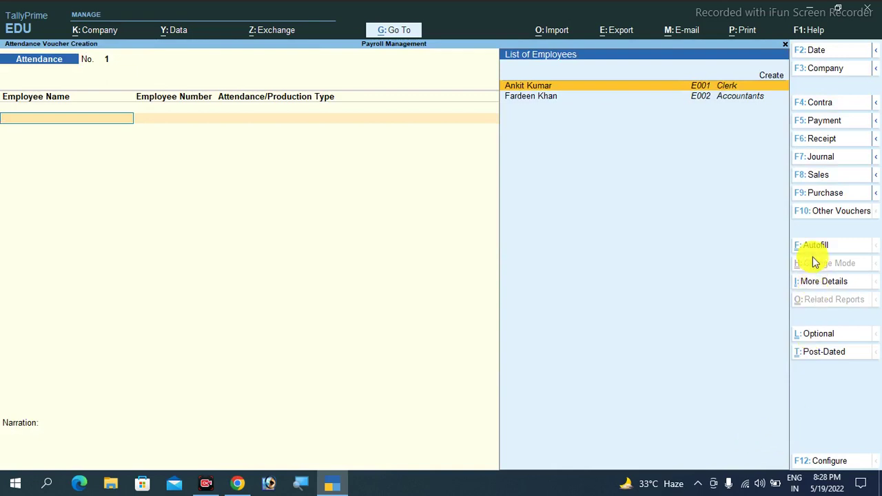
# Change the voucher type to Attendance and set the voucher date to 01-05-2022
pyautogui.click(824, 216)
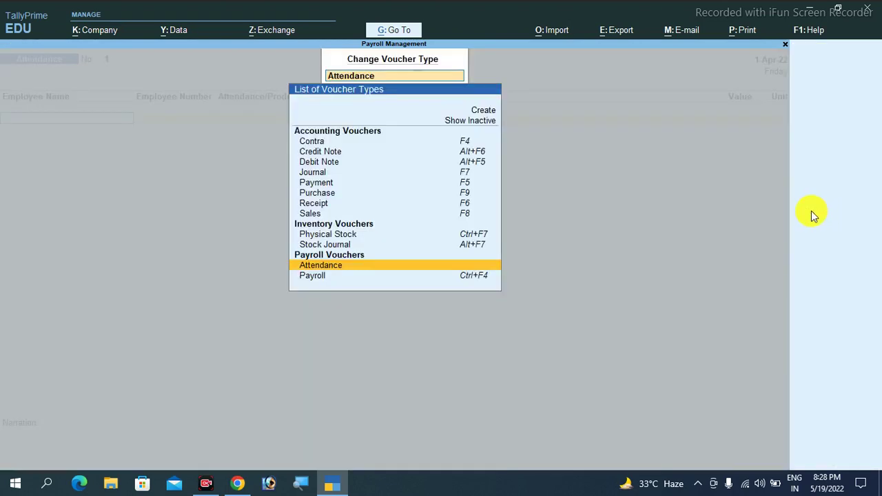
pyautogui.click(375, 268)
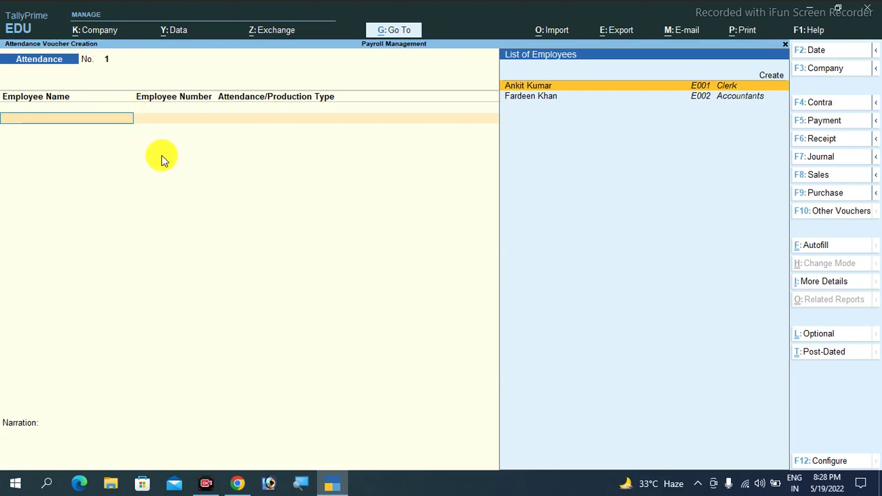
pyautogui.press('F2')
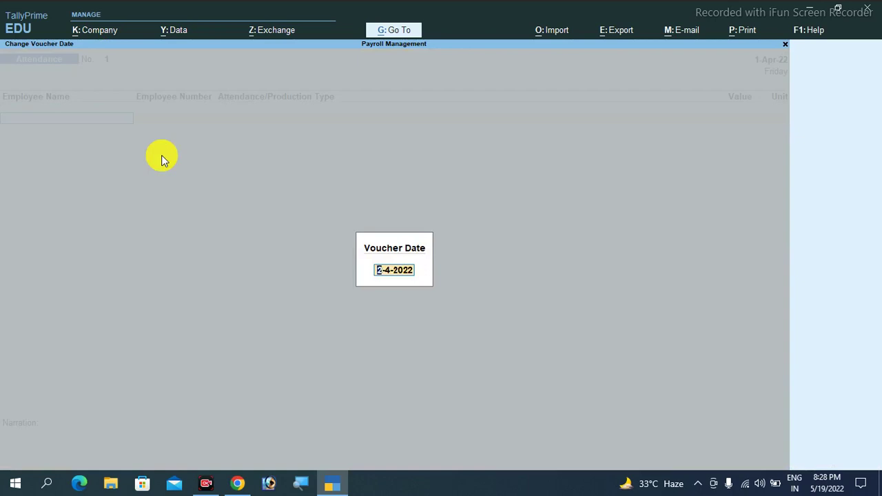
pyautogui.write('01-05-2022')
pyautogui.press('Return')
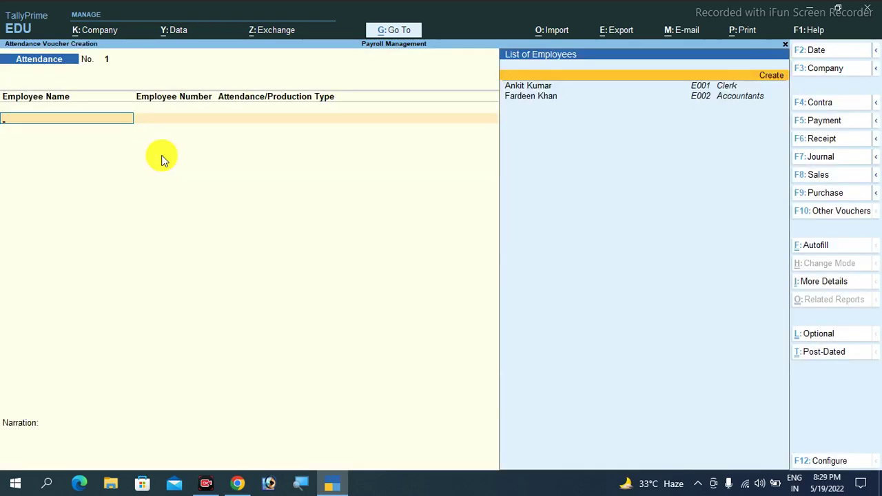
pyautogui.press('Down')
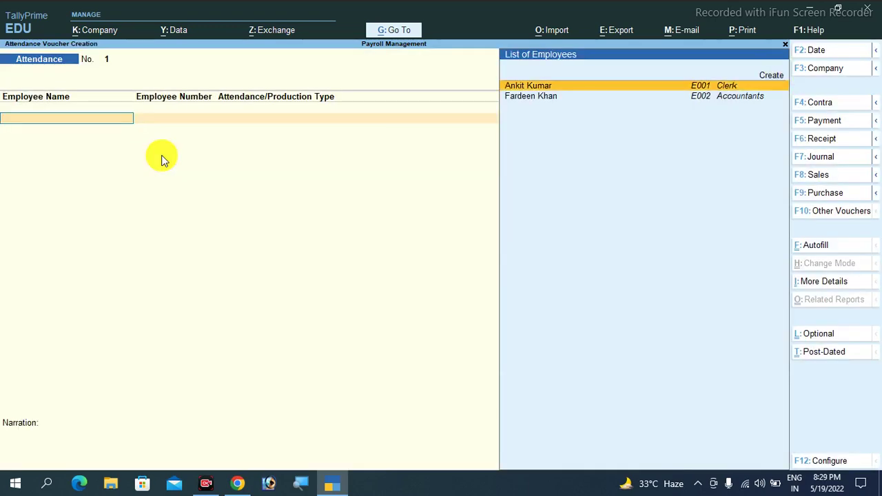
# Record the first employee as 24 days Present and 1 day Absent
pyautogui.press('Return')
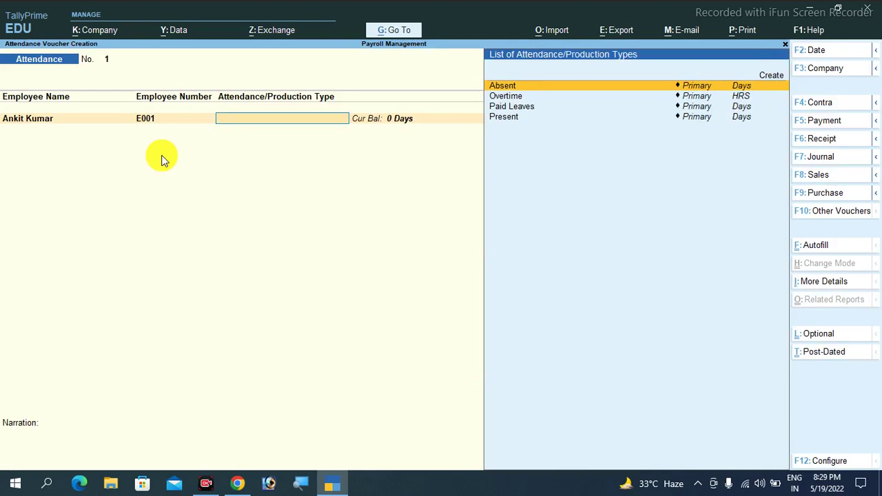
pyautogui.press('Down')
pyautogui.press('Down')
pyautogui.press('Down')
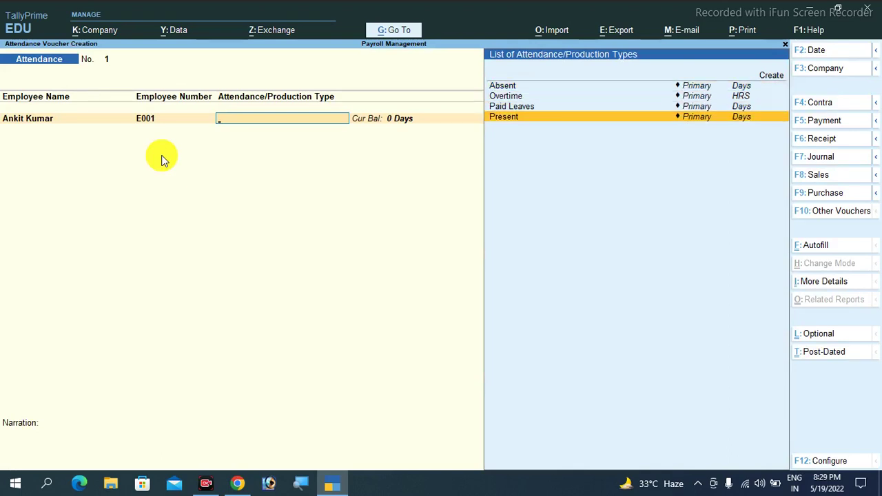
pyautogui.press('Return')
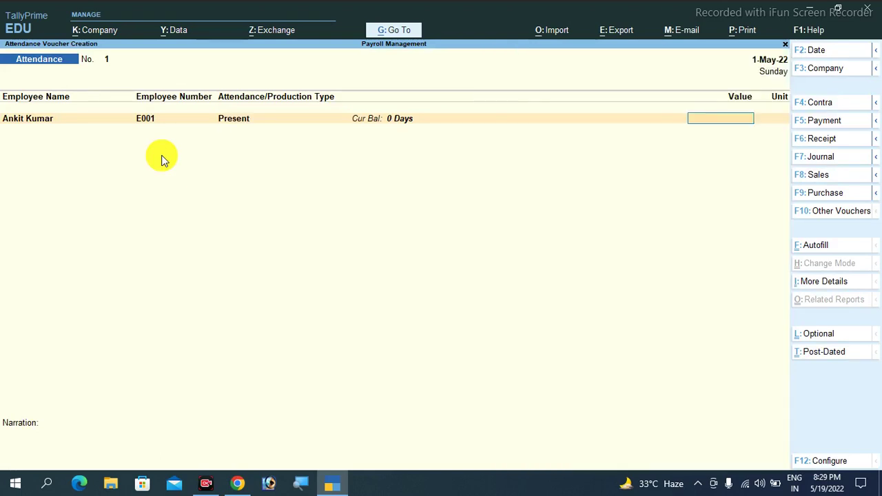
pyautogui.write('24')
pyautogui.hotkey('shift', 'Tab')
pyautogui.press('Return')
pyautogui.press('Return')
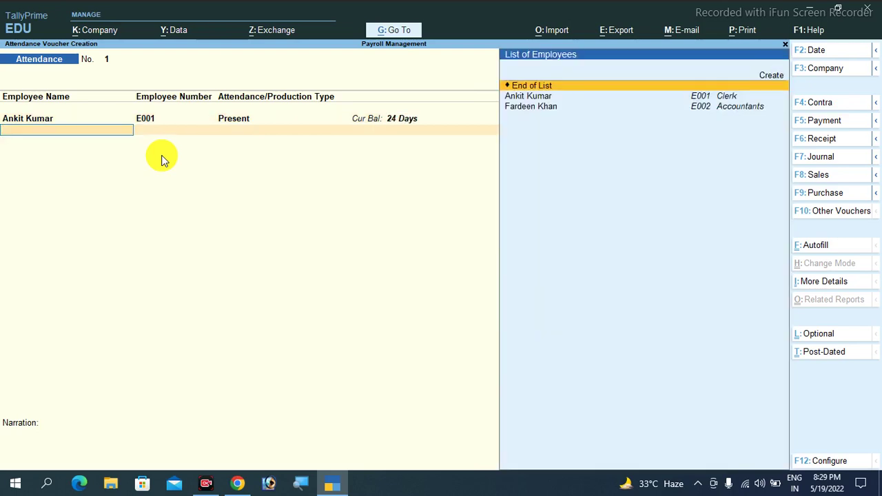
pyautogui.press('Down')
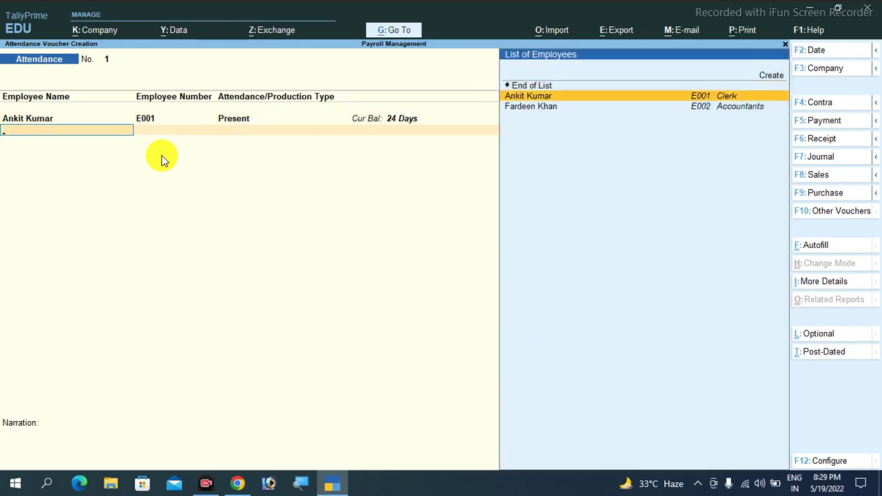
pyautogui.press('Return')
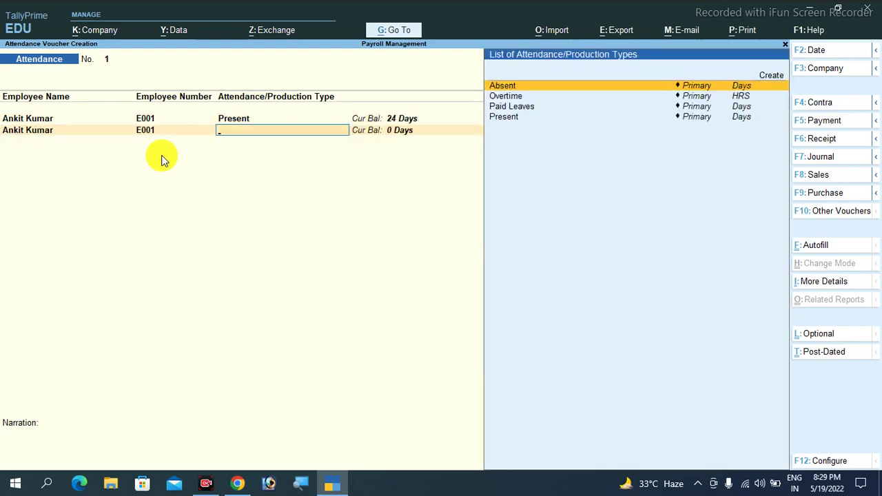
pyautogui.press('Down')
pyautogui.press('Up')
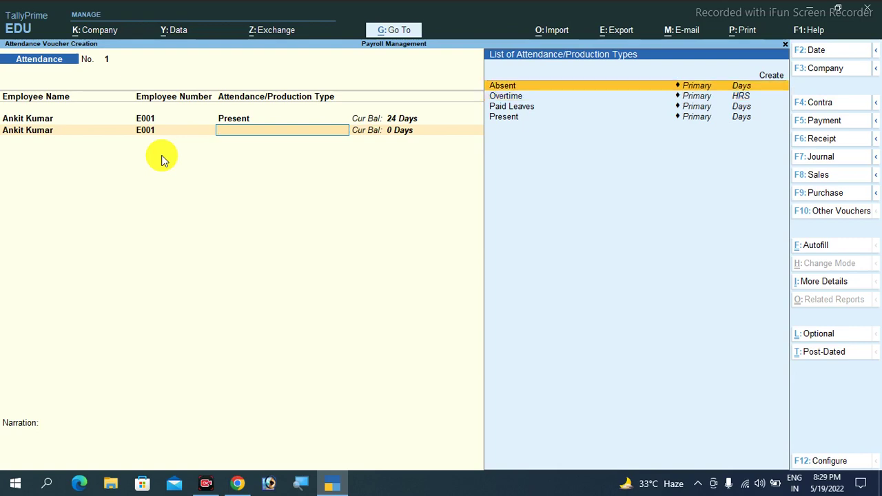
pyautogui.press('Return')
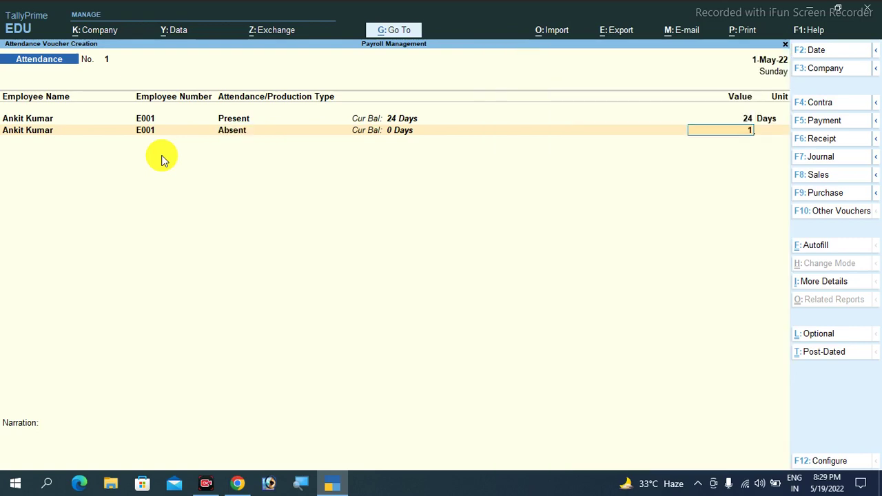
pyautogui.press('Return')
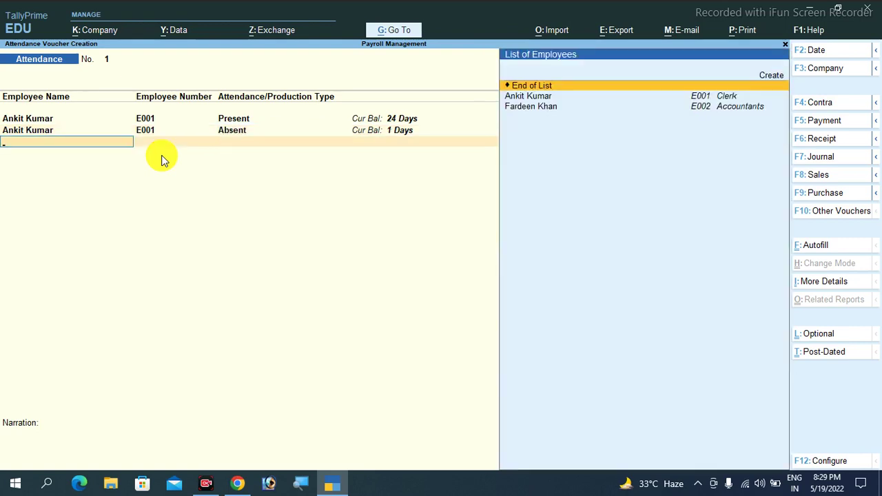
# Add 5 days Paid Leaves and 100 hours Overtime rows for the clerk
pyautogui.press('Down')
pyautogui.press('Return')
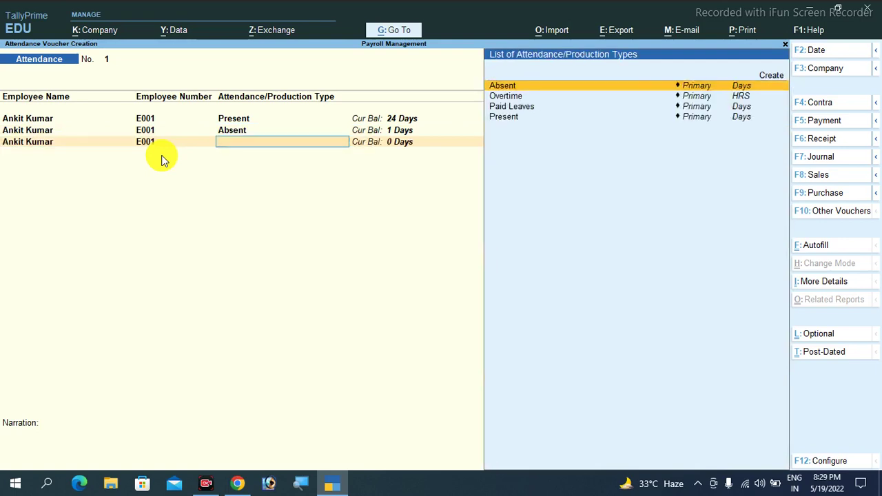
pyautogui.press('Down')
pyautogui.press('Down')
pyautogui.press('Return')
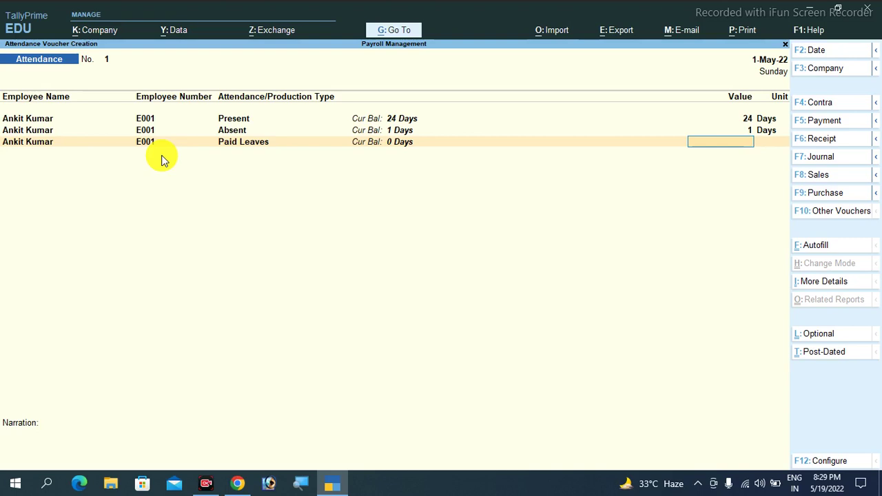
pyautogui.write('5')
pyautogui.press('Return')
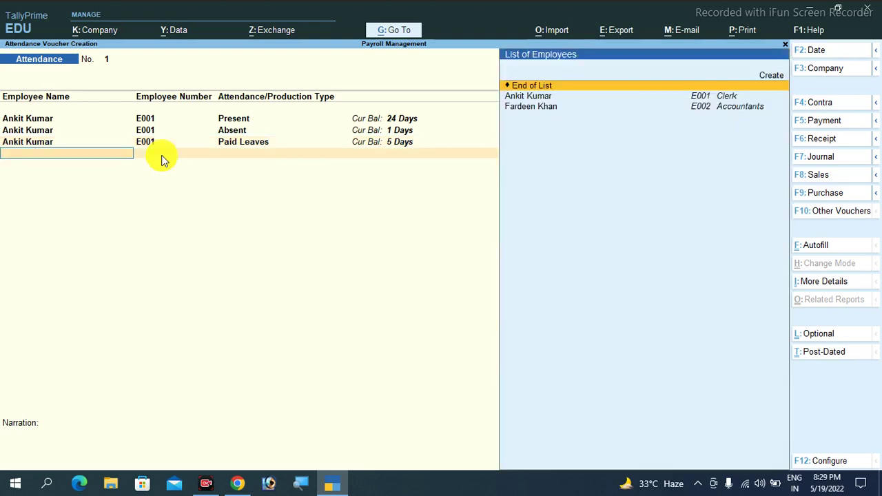
pyautogui.press('Down')
pyautogui.press('Return')
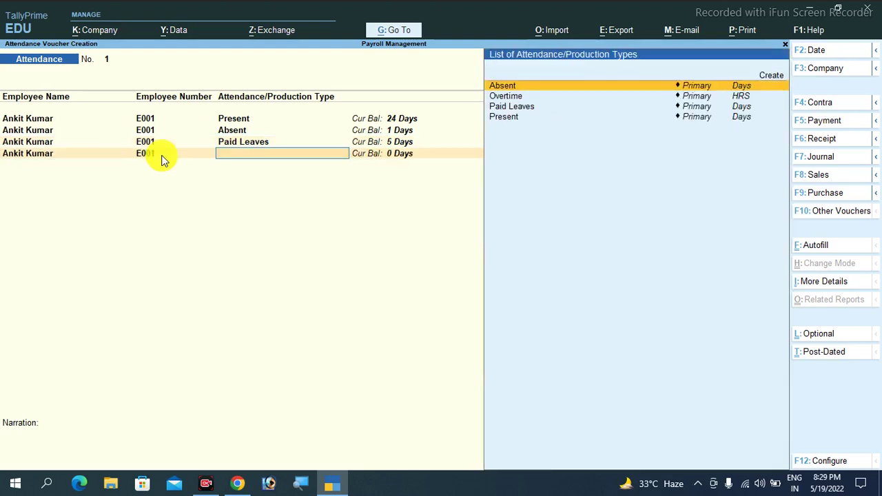
pyautogui.press('Down')
pyautogui.press('Down')
pyautogui.press('Up')
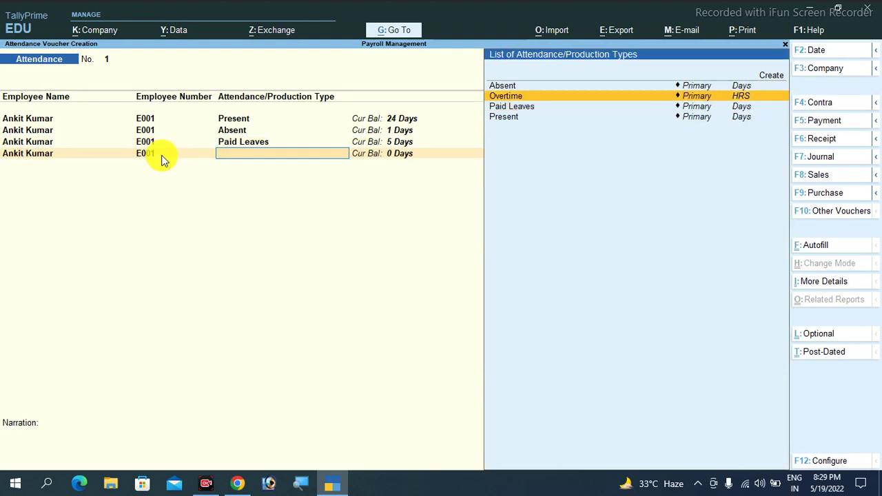
pyautogui.press('Return')
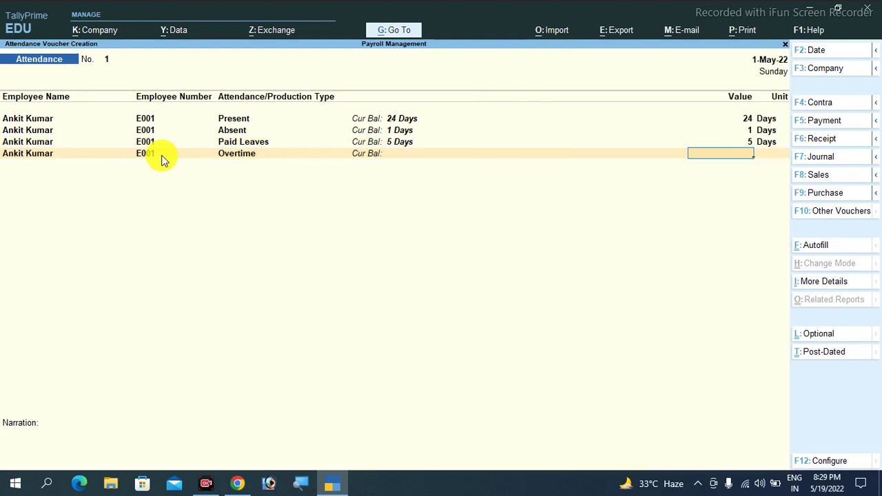
pyautogui.write('100')
pyautogui.press('Return')
pyautogui.press('Return')
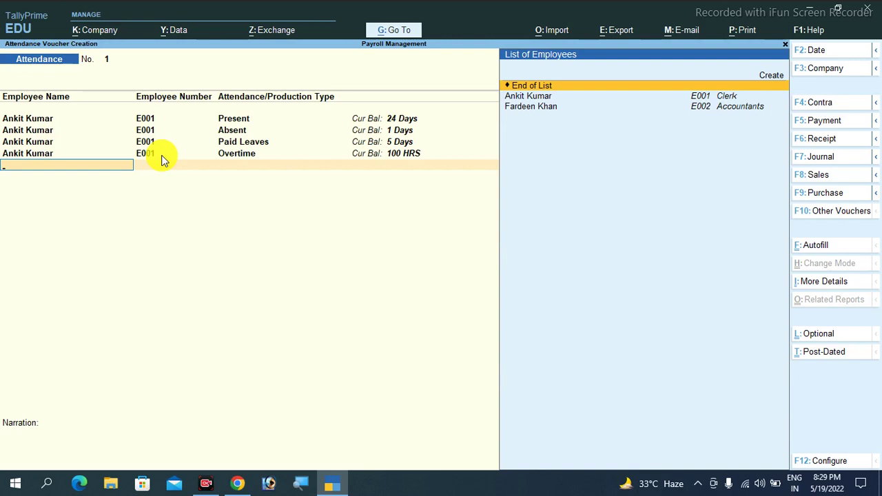
pyautogui.press('Down')
pyautogui.press('Down')
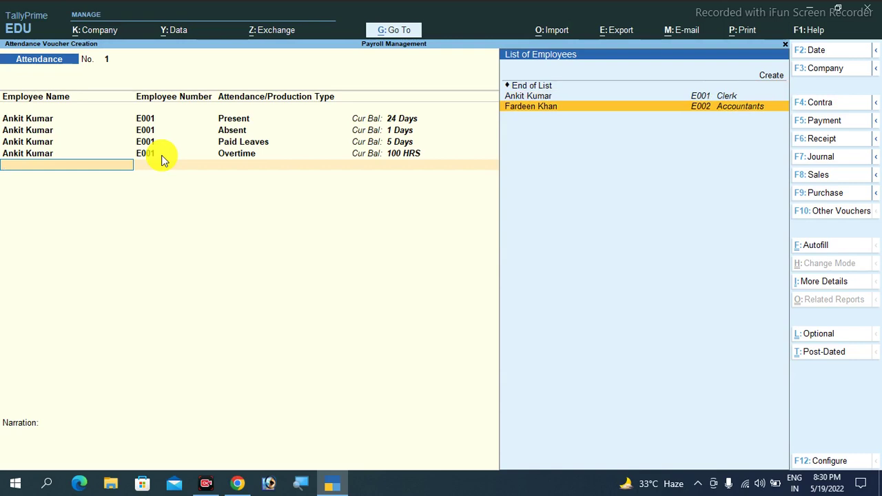
# Record the accountant as 25 days Present and 1 day Absent
pyautogui.press('Return')
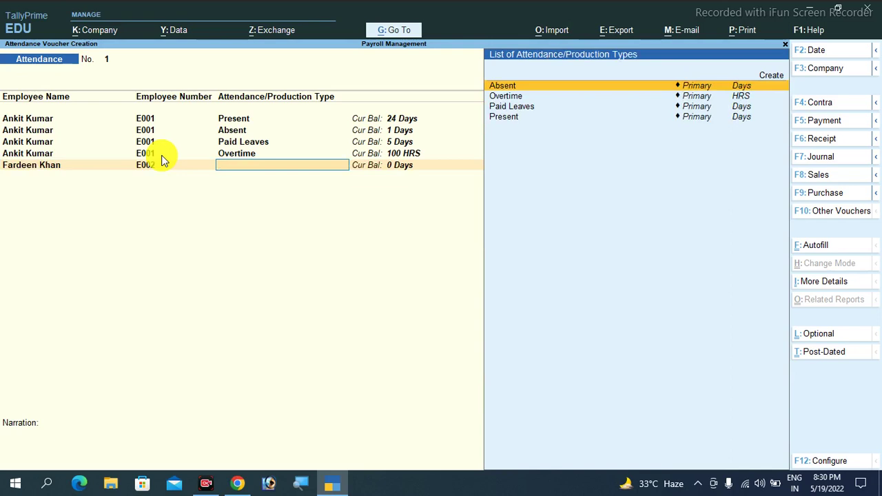
pyautogui.press('Down')
pyautogui.press('Down')
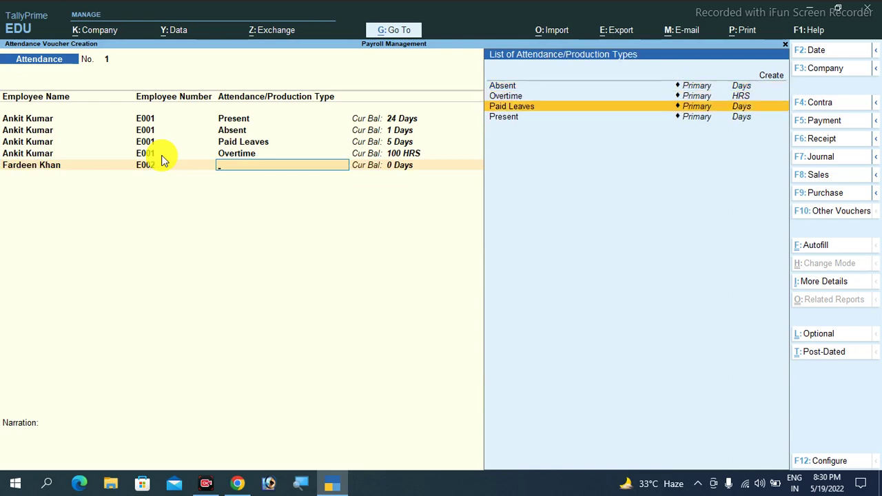
pyautogui.press('Down')
pyautogui.press('Return')
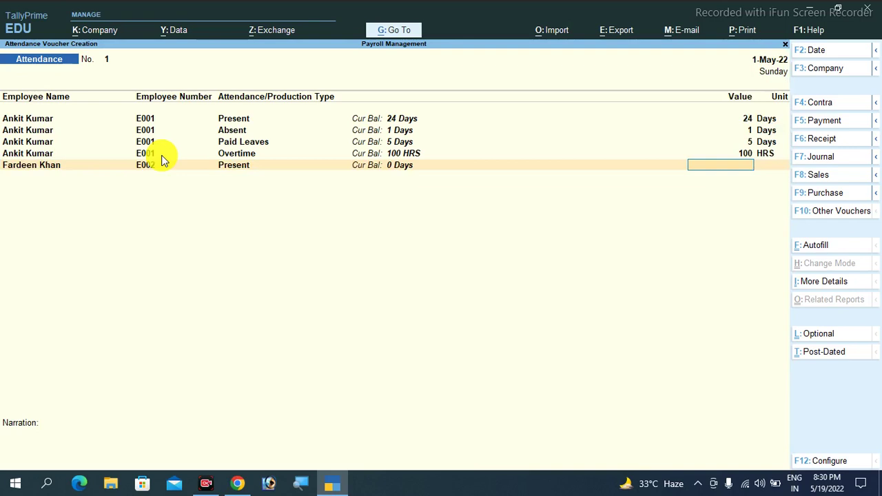
pyautogui.write('25')
pyautogui.press('Return')
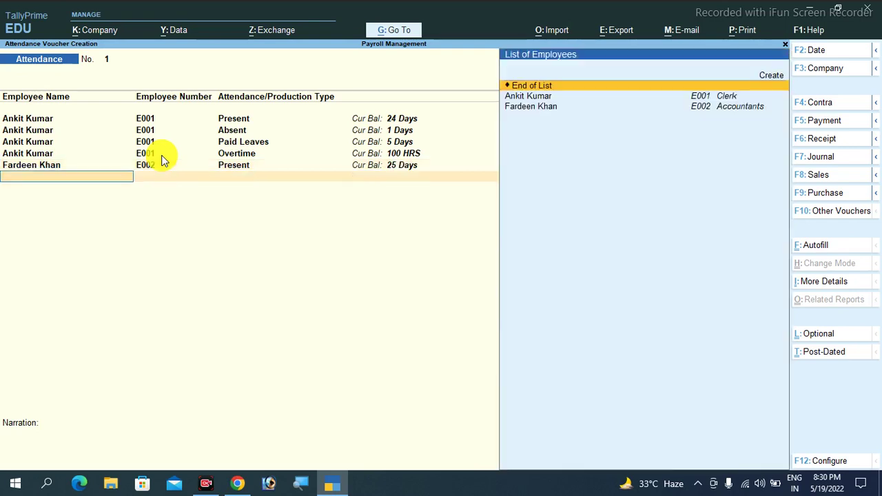
pyautogui.press('Down')
pyautogui.press('Down')
pyautogui.press('Return')
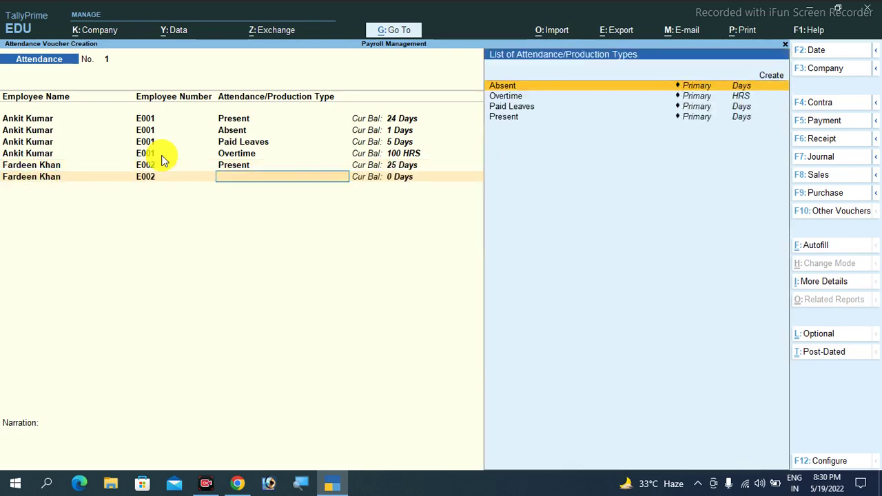
pyautogui.press('Down')
pyautogui.press('Down')
pyautogui.press('Up')
pyautogui.press('Up')
pyautogui.press('Return')
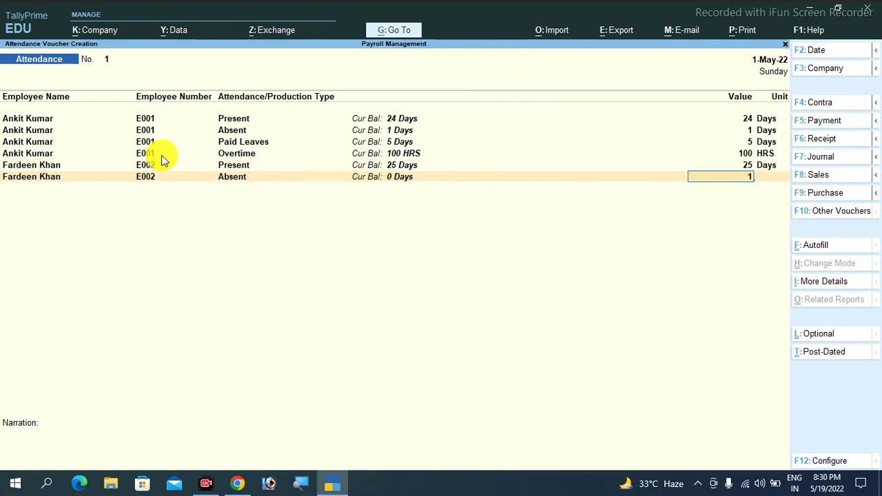
pyautogui.press('Return')
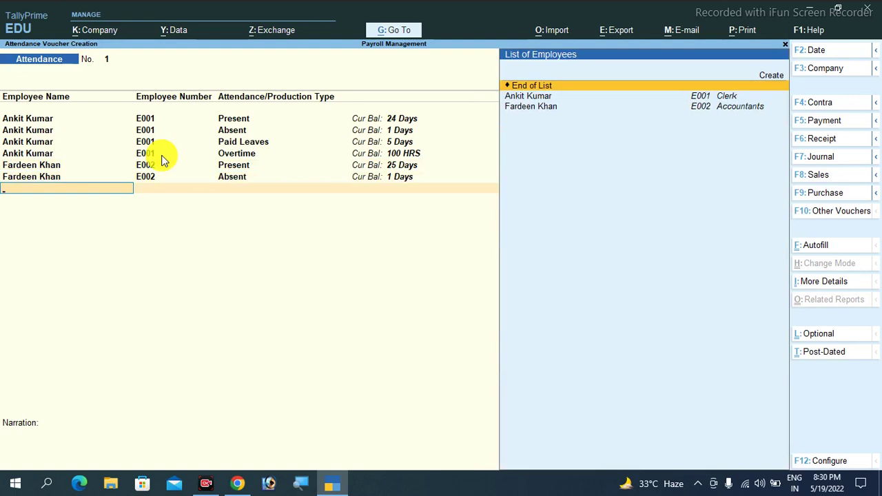
# Add 4 days Paid Leaves and 58 hours Overtime rows for the accountant
pyautogui.press('Down')
pyautogui.press('Down')
pyautogui.press('Return')
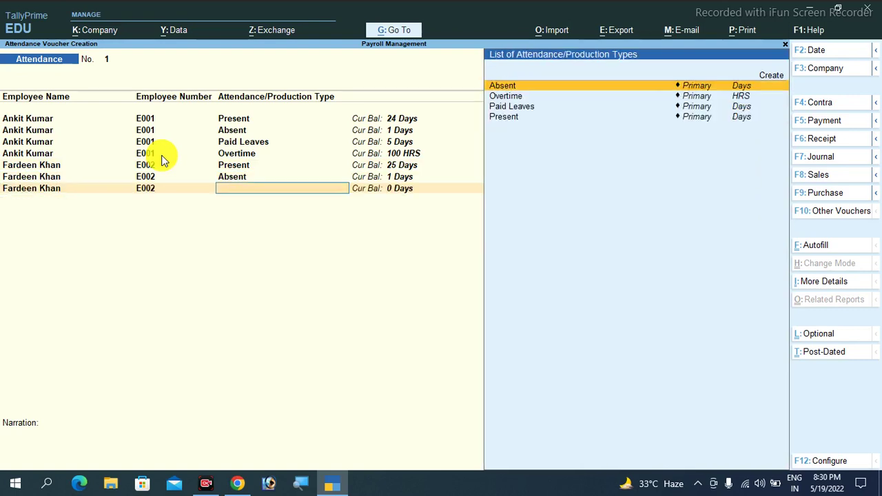
pyautogui.press('Down')
pyautogui.press('Down')
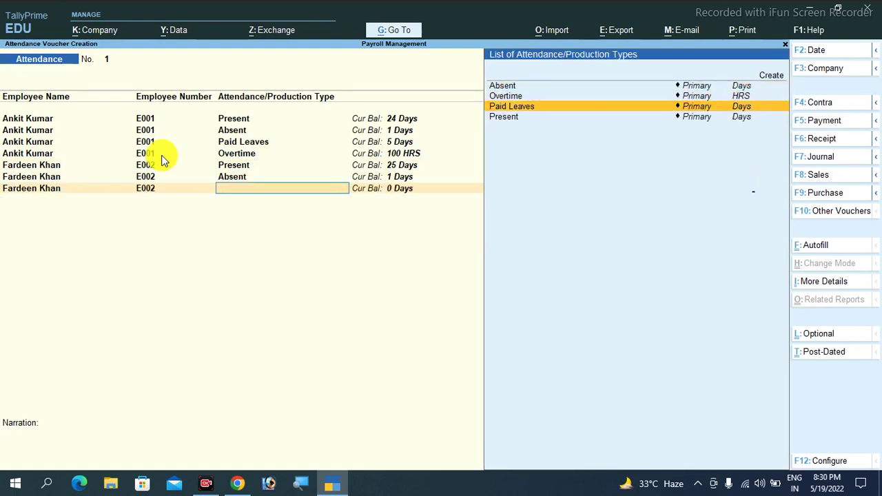
pyautogui.press('Return')
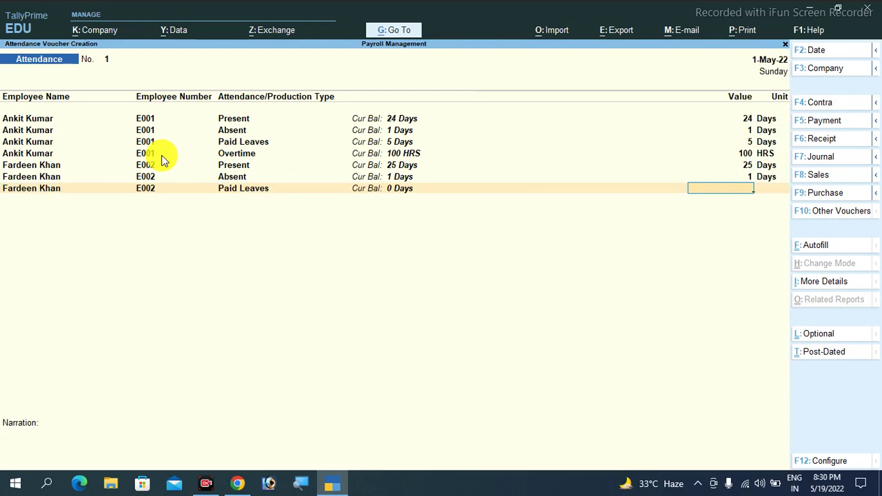
pyautogui.write('4')
pyautogui.press('Return')
pyautogui.press('Down')
pyautogui.press('Down')
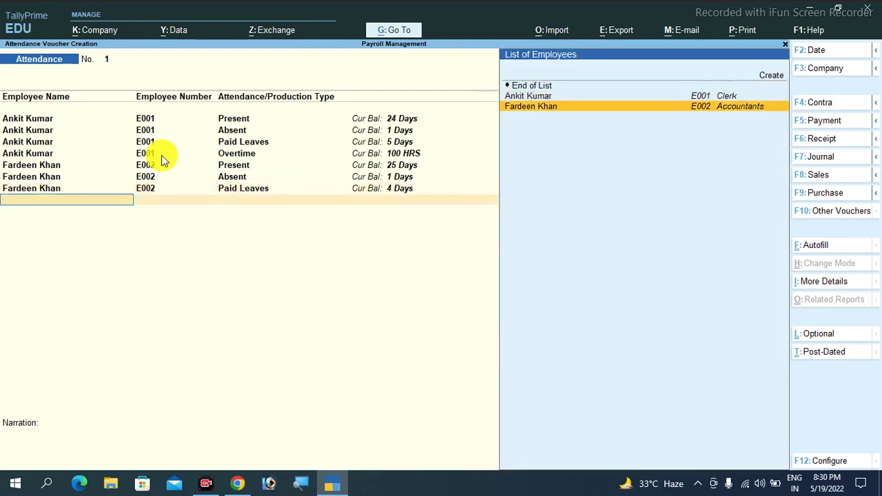
pyautogui.press('Return')
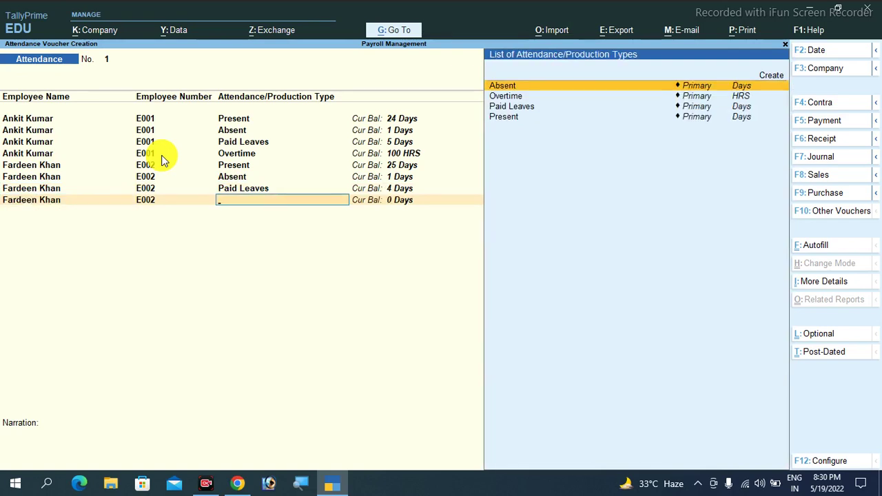
pyautogui.press('Down')
pyautogui.press('Return')
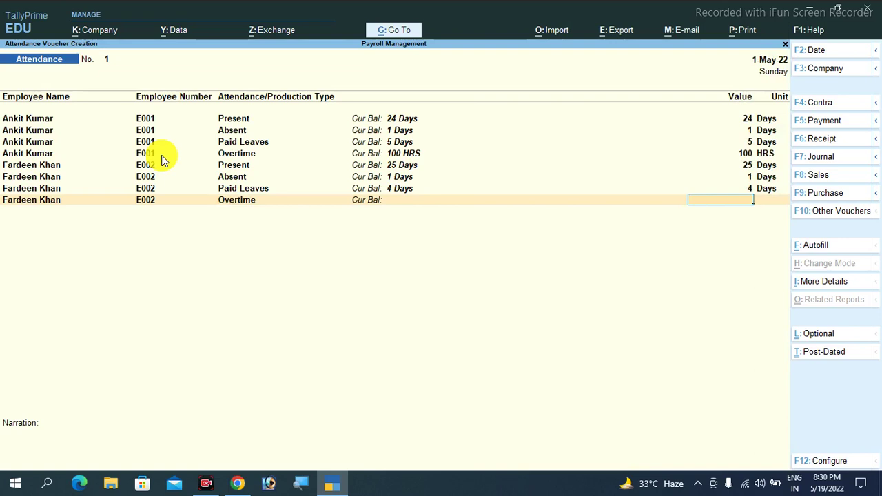
pyautogui.write('58')
pyautogui.press('Return')
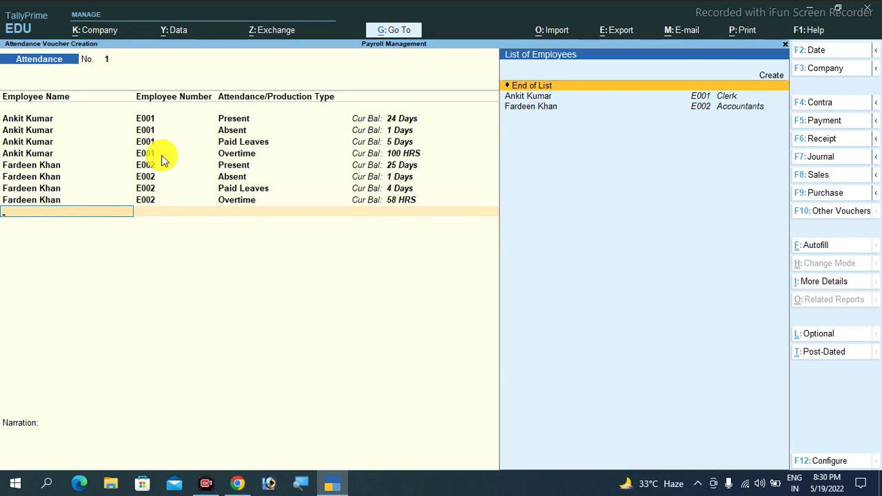
pyautogui.press('Down')
pyautogui.press('Down')
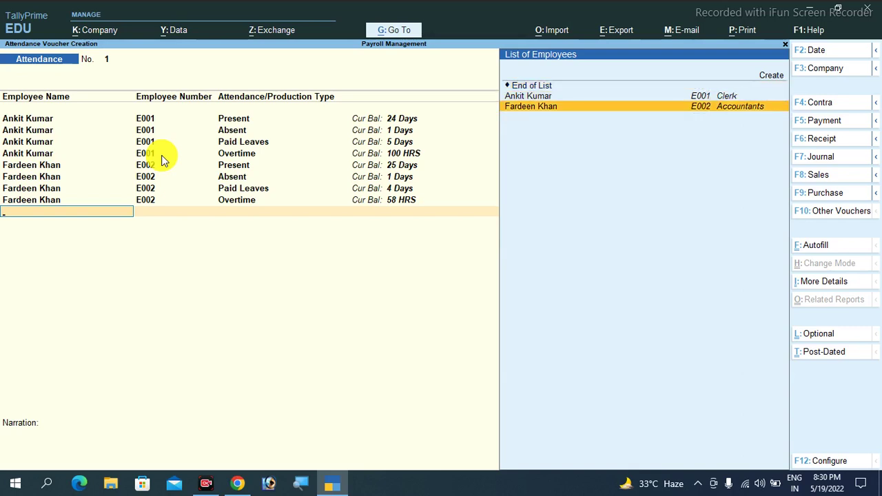
pyautogui.press('Up')
pyautogui.press('Up')
pyautogui.press('Up')
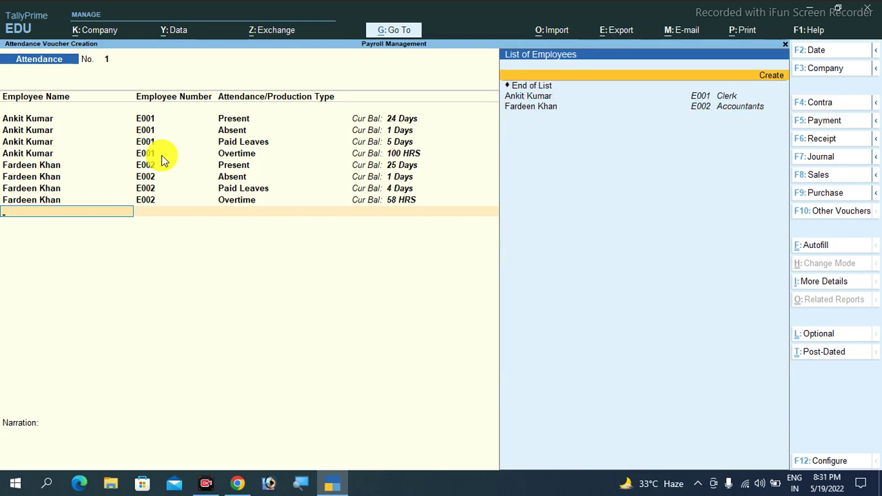
# Create and save a new employee in the Clerk group with employee number E003
pyautogui.press('Return')
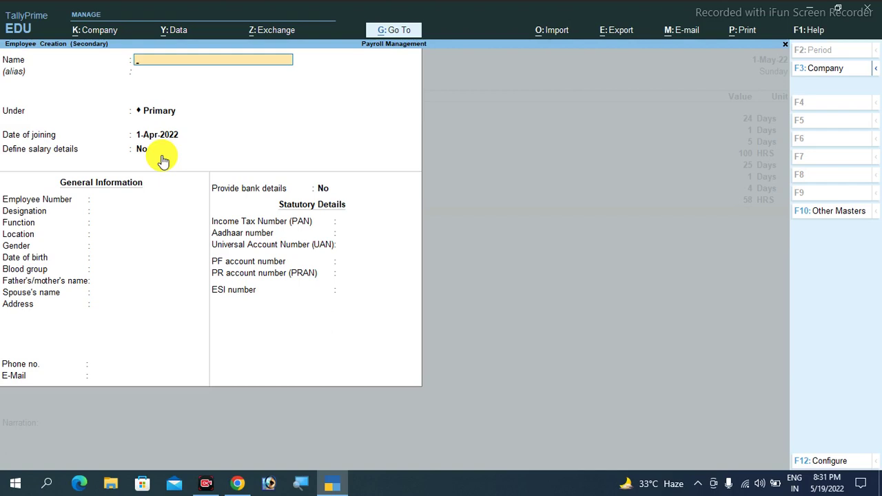
pyautogui.press('Return')
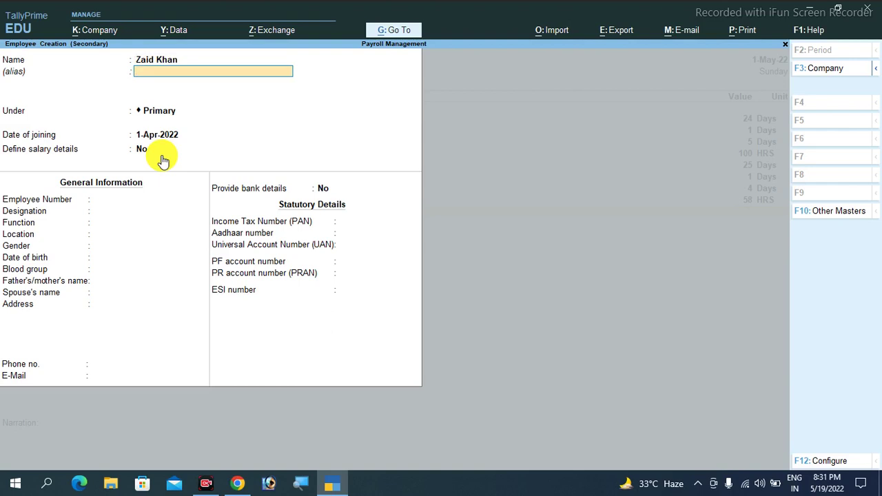
pyautogui.press('Return')
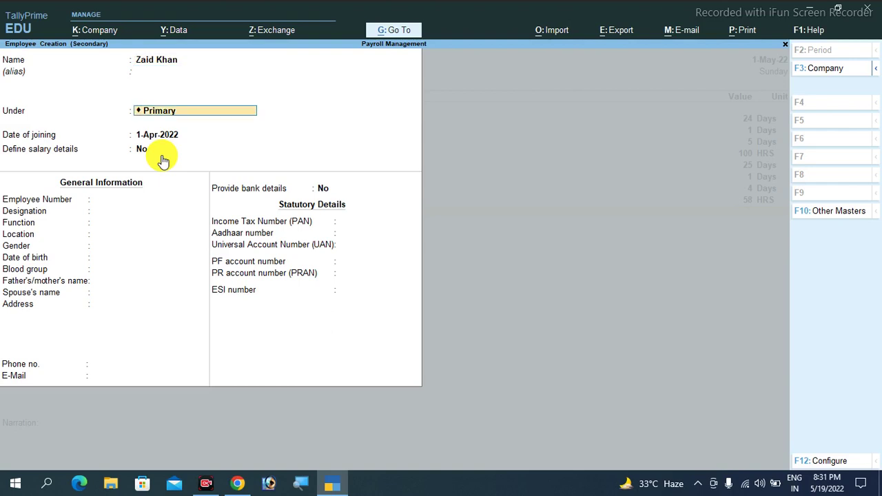
pyautogui.press('BackSpace')
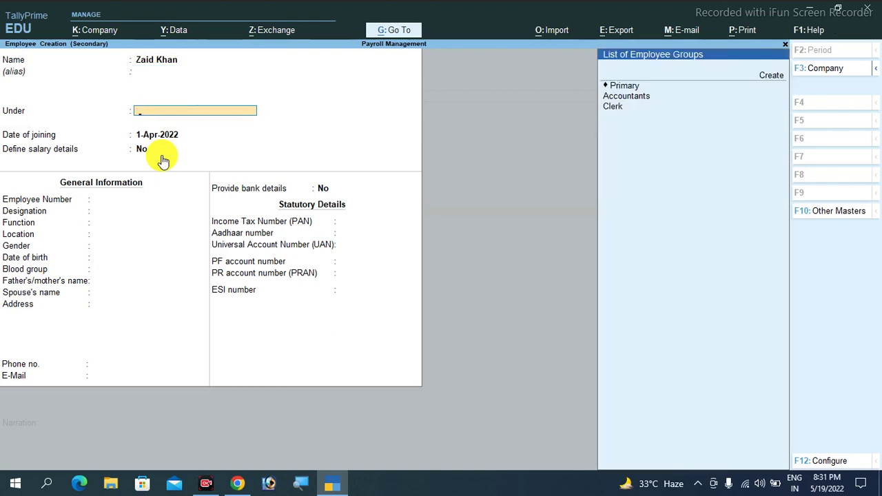
pyautogui.press('Down')
pyautogui.press('Down')
pyautogui.press('Return')
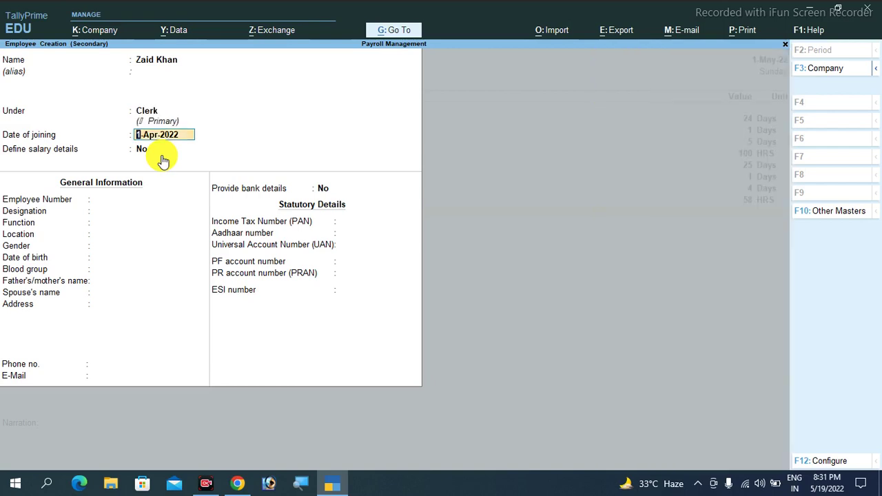
pyautogui.press('Return')
pyautogui.press('Return')
pyautogui.write('E')
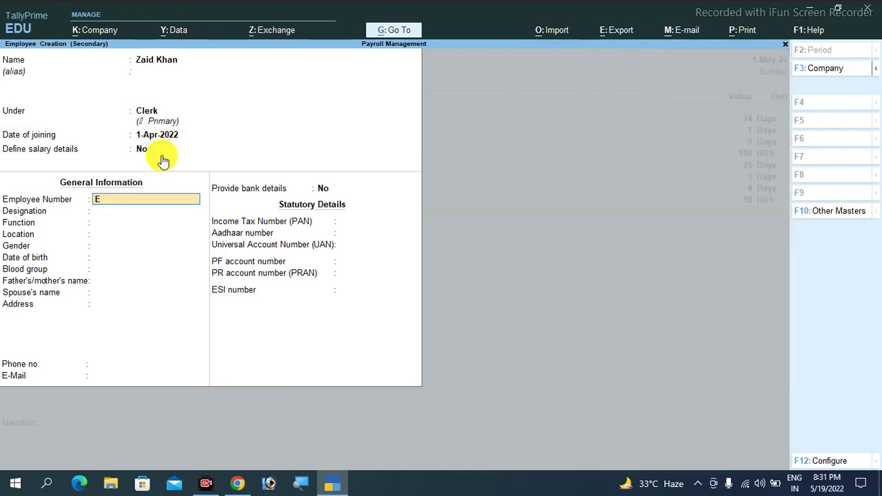
pyautogui.write('003')
pyautogui.press('Return')
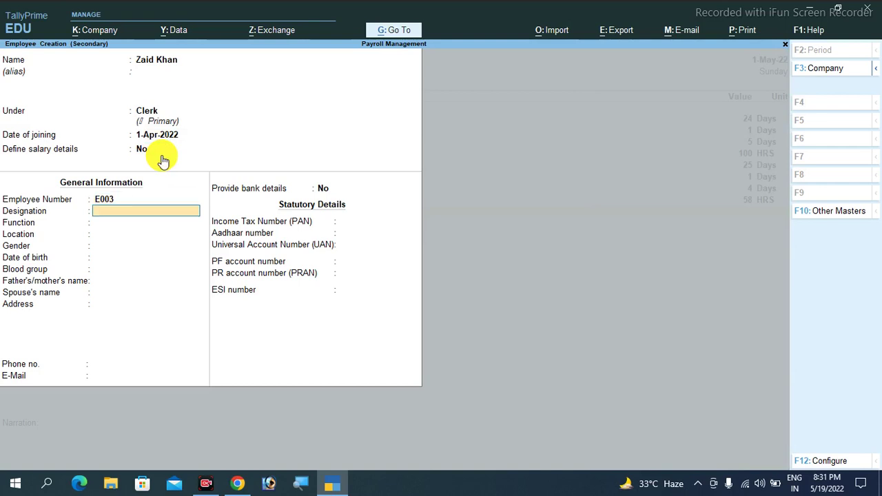
pyautogui.press('Return')
pyautogui.press('ctrl')
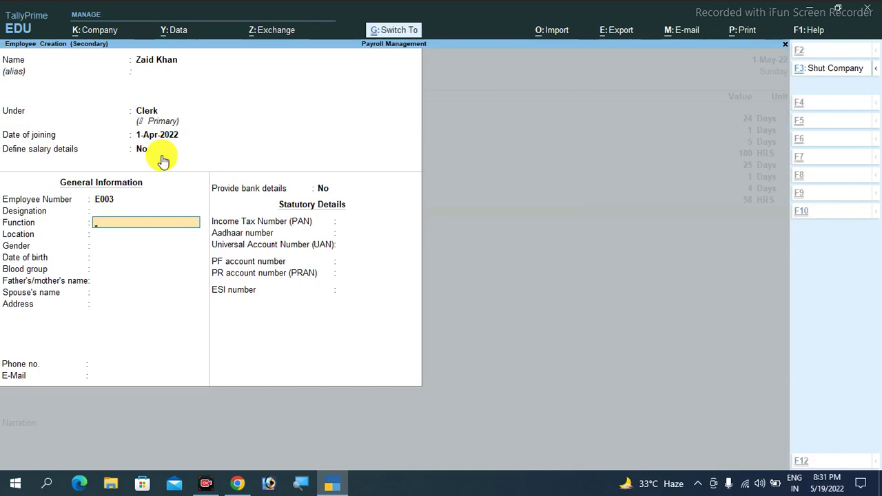
pyautogui.hotkey('ctrl', 'a')
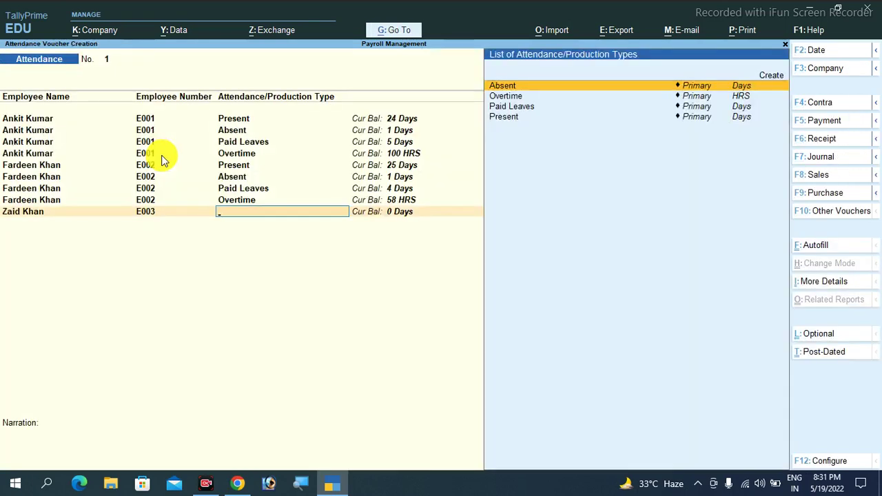
# Record the new employee as 23 days Present and 2 days Absent
pyautogui.press('Down')
pyautogui.press('Down')
pyautogui.press('Down')
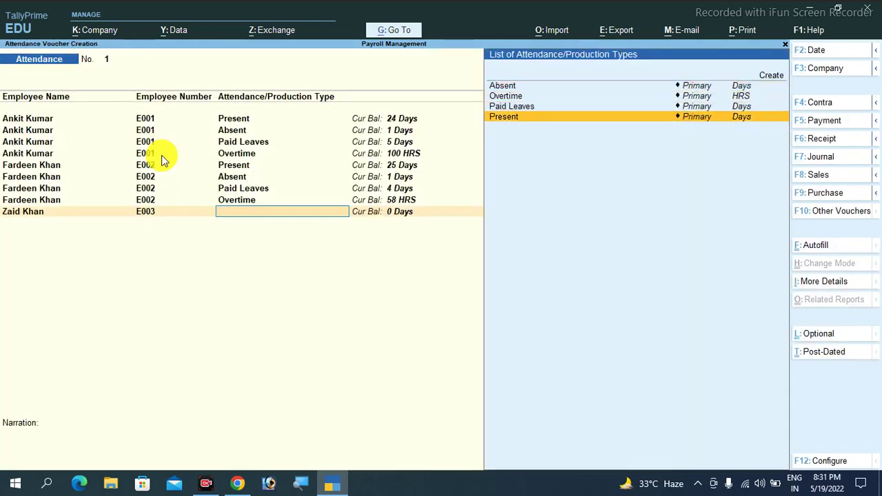
pyautogui.press('Return')
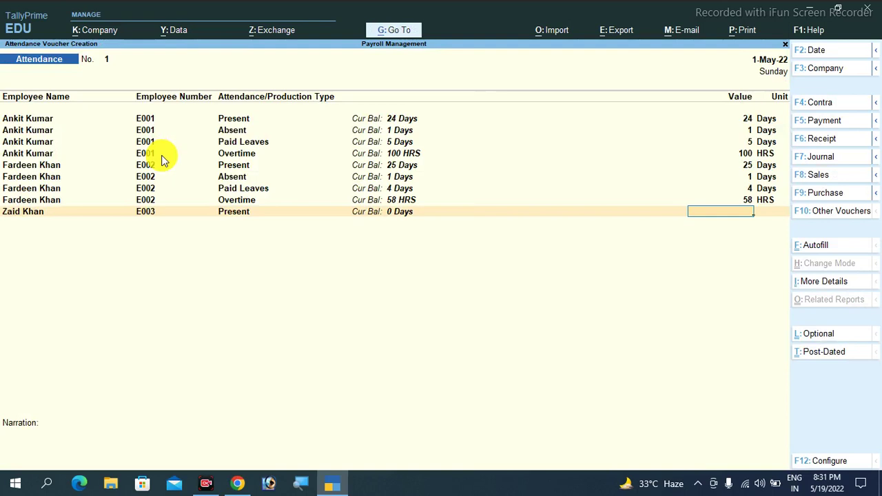
pyautogui.write('23')
pyautogui.press('Return')
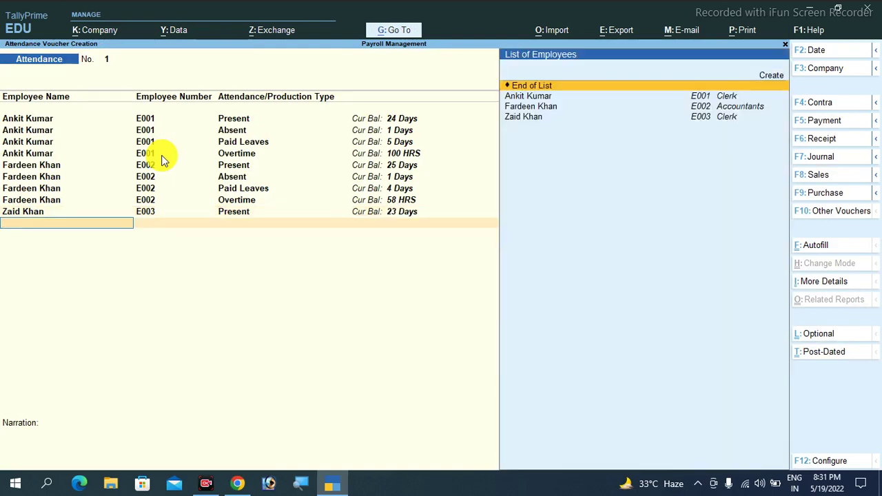
pyautogui.press('Down')
pyautogui.press('Down')
pyautogui.press('Down')
pyautogui.press('Return')
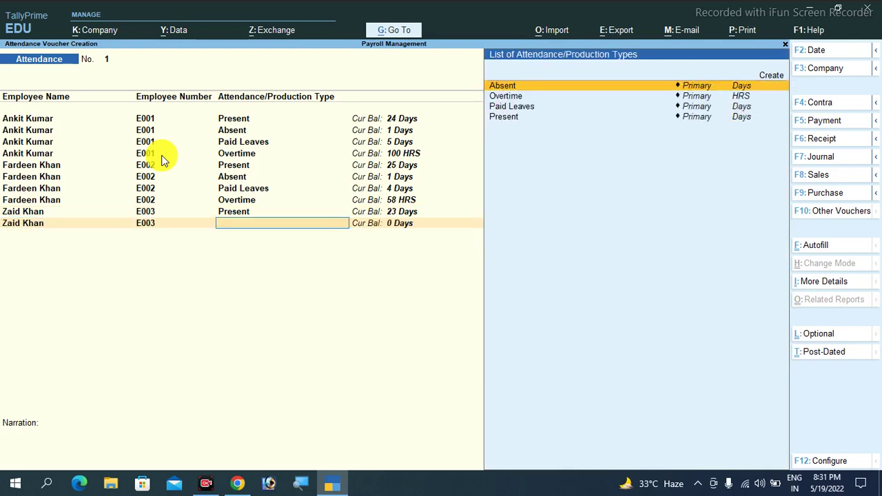
pyautogui.press('Down')
pyautogui.press('Up')
pyautogui.press('Up')
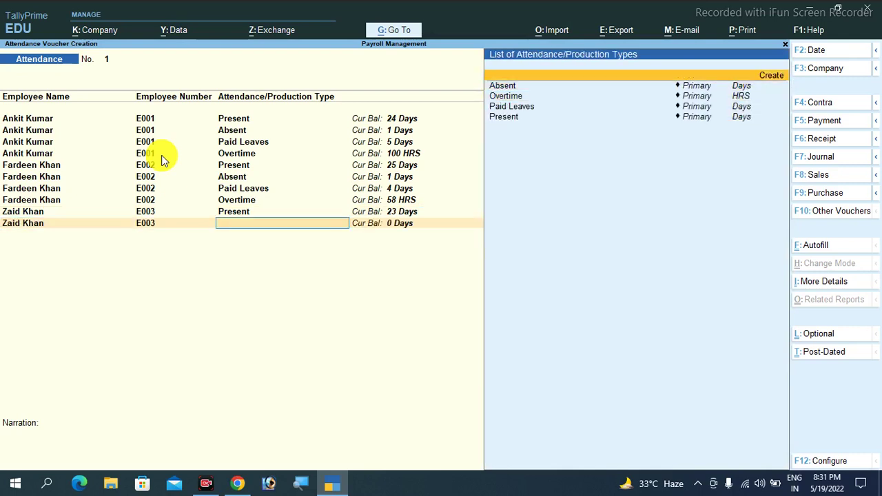
pyautogui.press('Down')
pyautogui.press('Return')
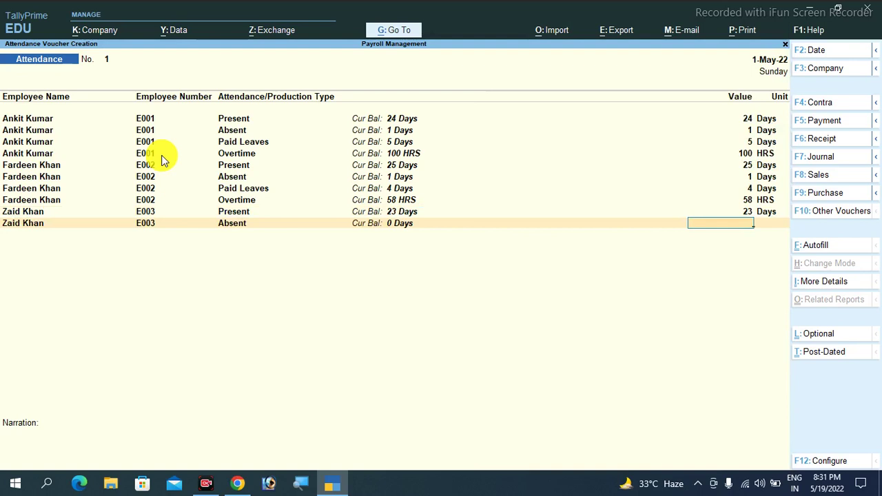
pyautogui.write('2')
pyautogui.press('Return')
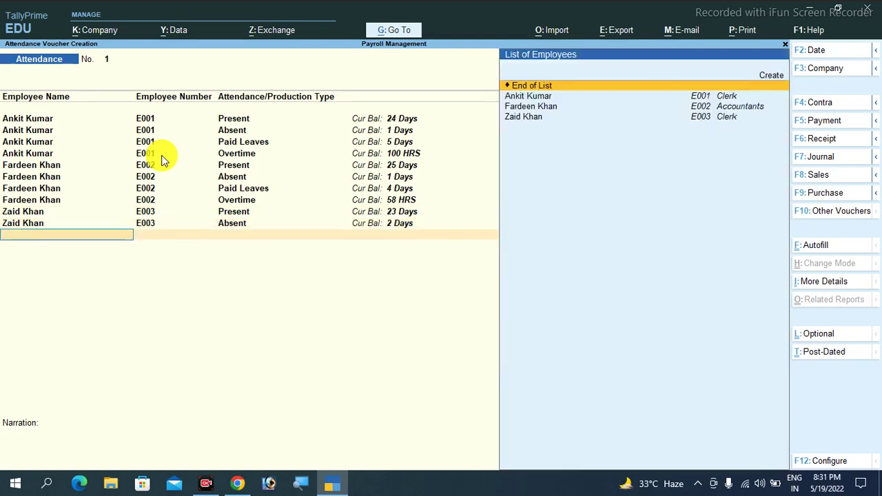
# Add 5 days Paid Leaves for the new employee and finish the rows with End of List
pyautogui.press('Down')
pyautogui.press('Down')
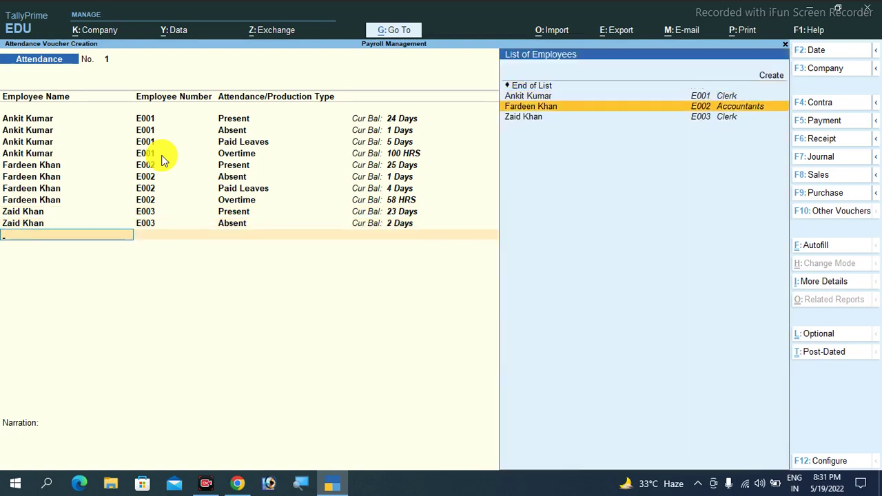
pyautogui.press('Down')
pyautogui.press('Return')
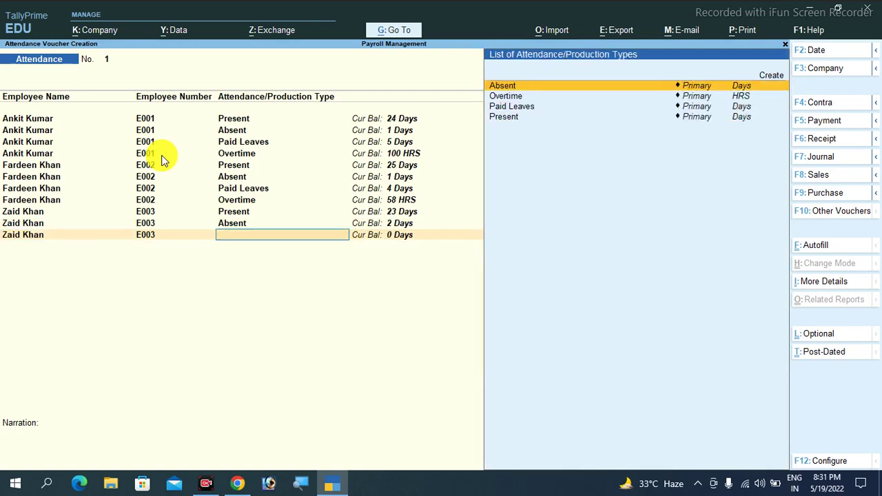
pyautogui.press('Down')
pyautogui.press('Down')
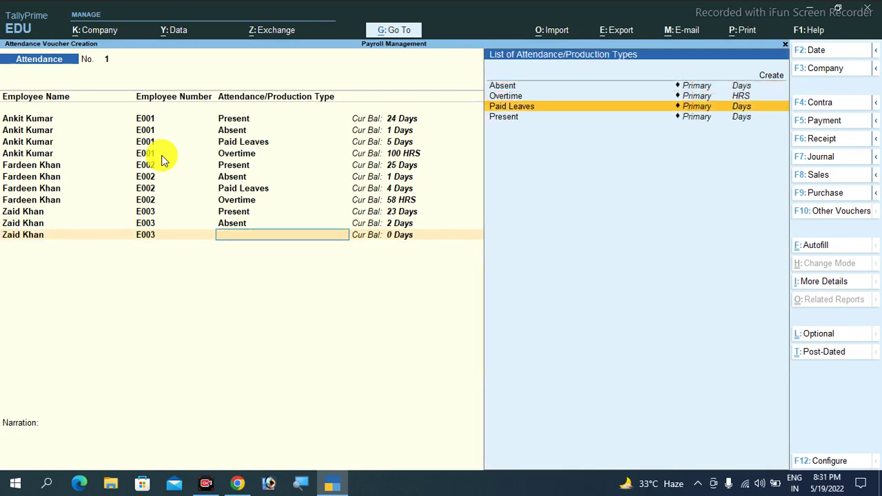
pyautogui.press('Return')
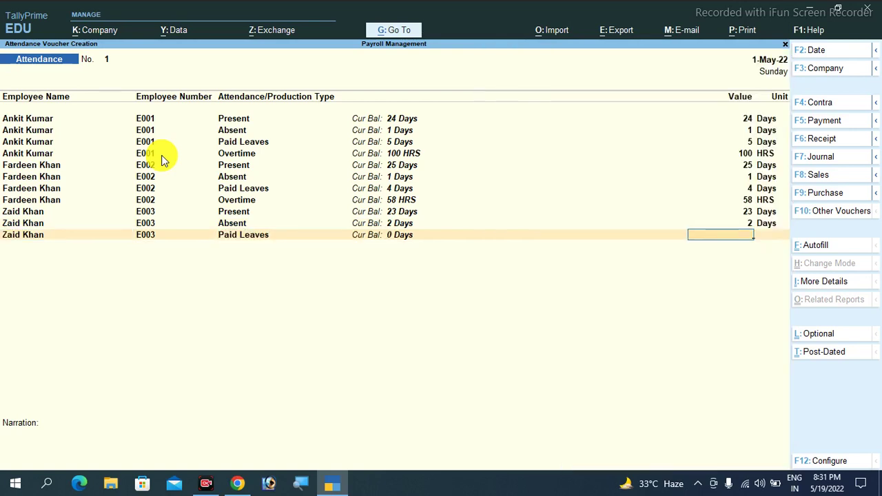
pyautogui.write('5')
pyautogui.press('Return')
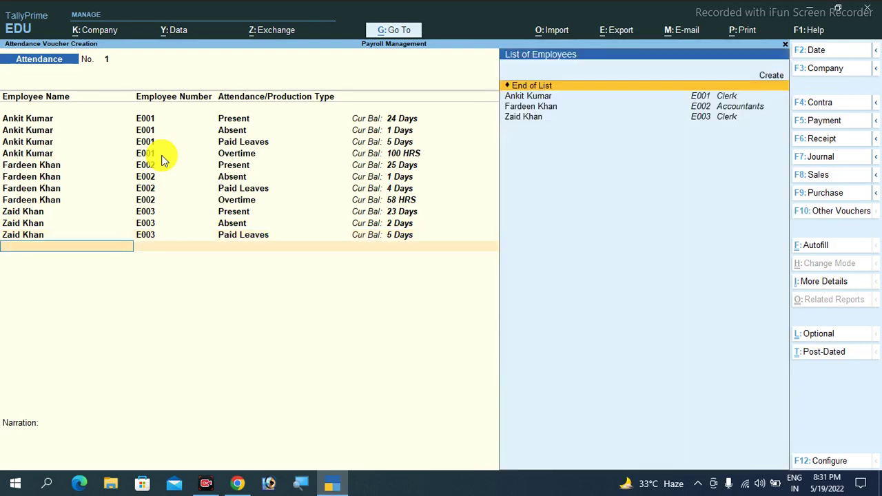
pyautogui.press('Down')
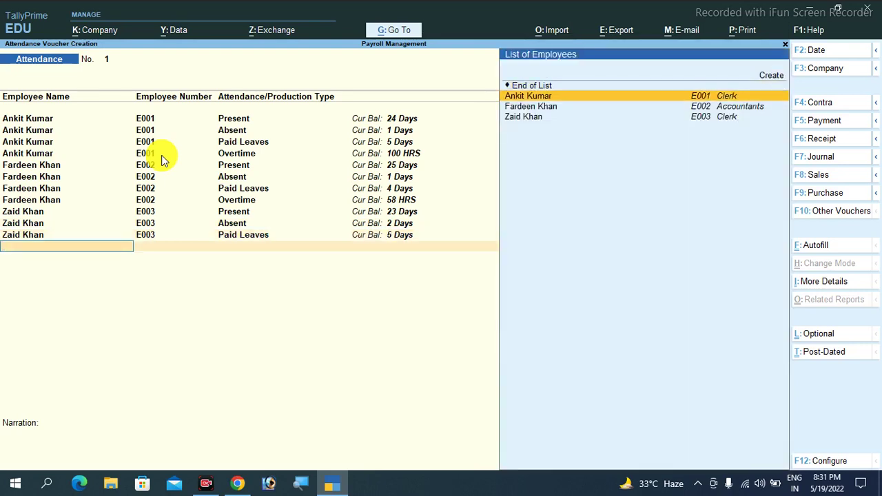
pyautogui.press('Down')
pyautogui.press('Down')
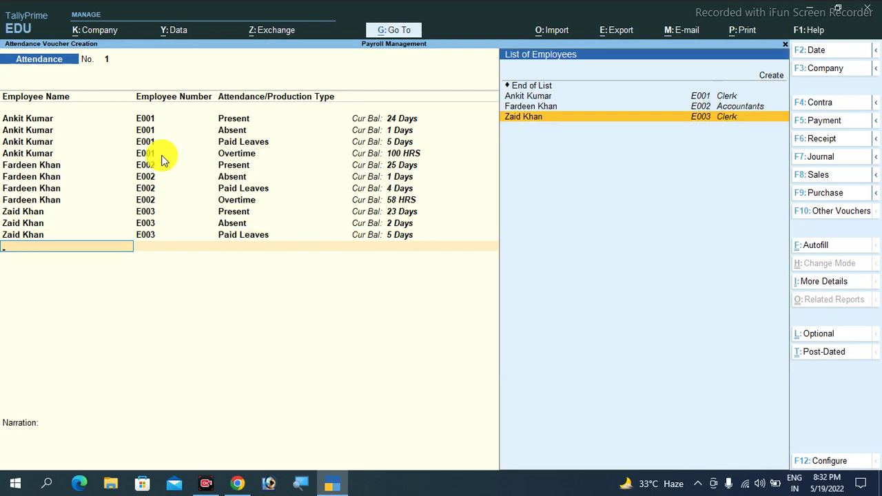
pyautogui.press('Return')
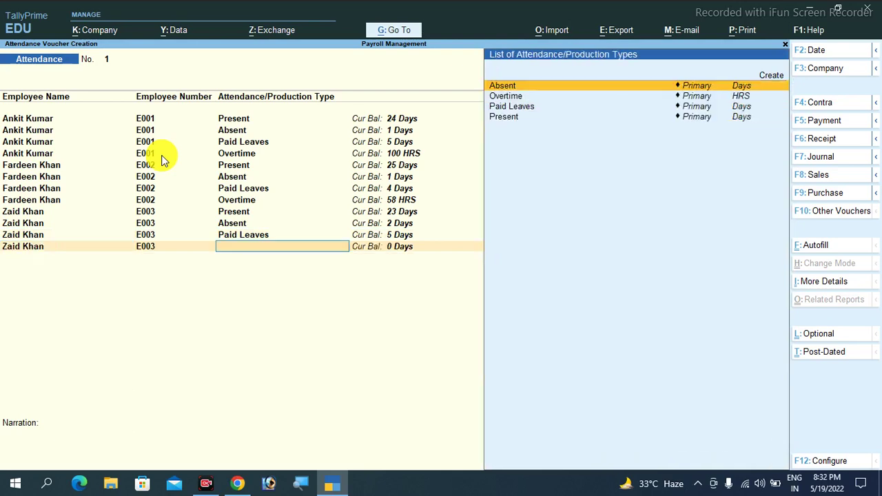
pyautogui.press('Down')
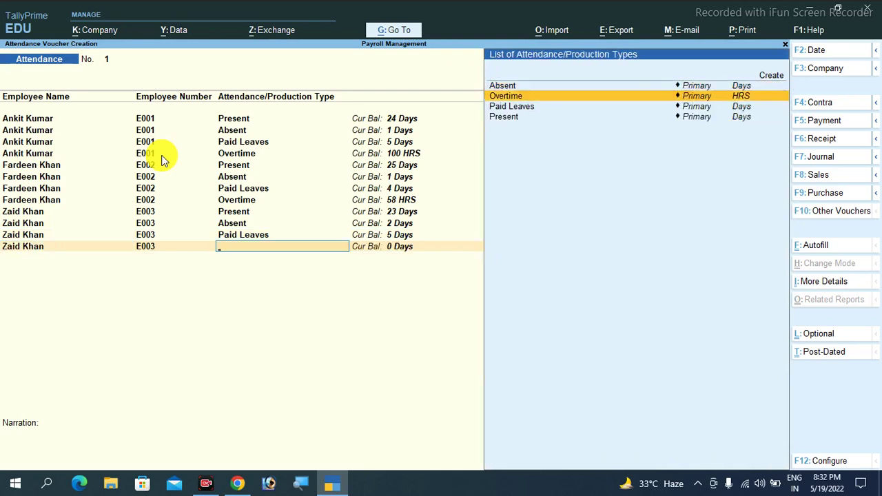
pyautogui.press('BackSpace')
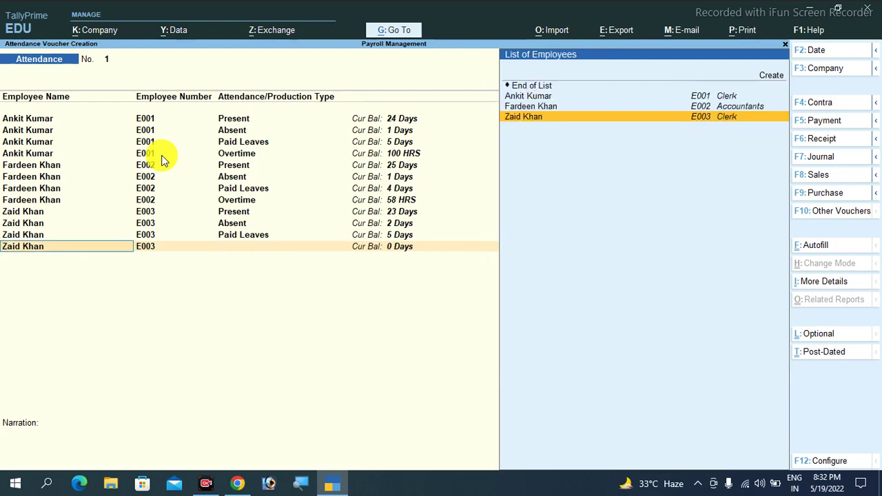
pyautogui.press('Up')
pyautogui.press('Up')
pyautogui.press('Up')
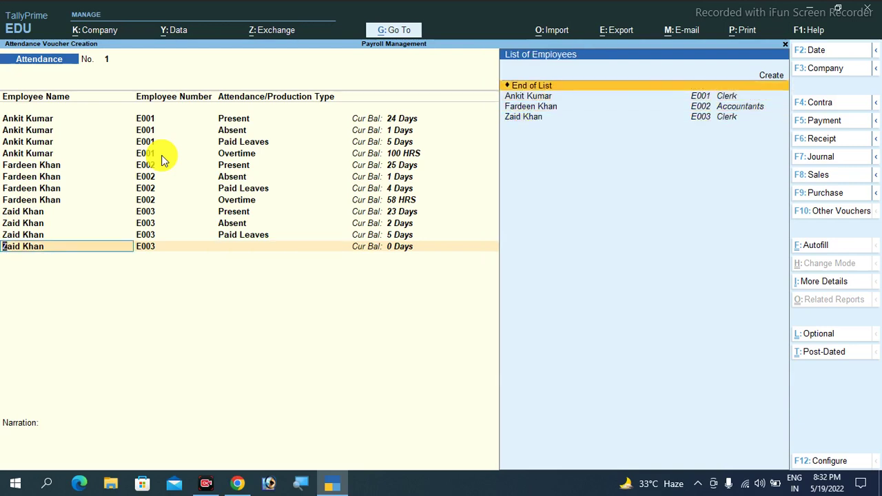
pyautogui.press('Return')
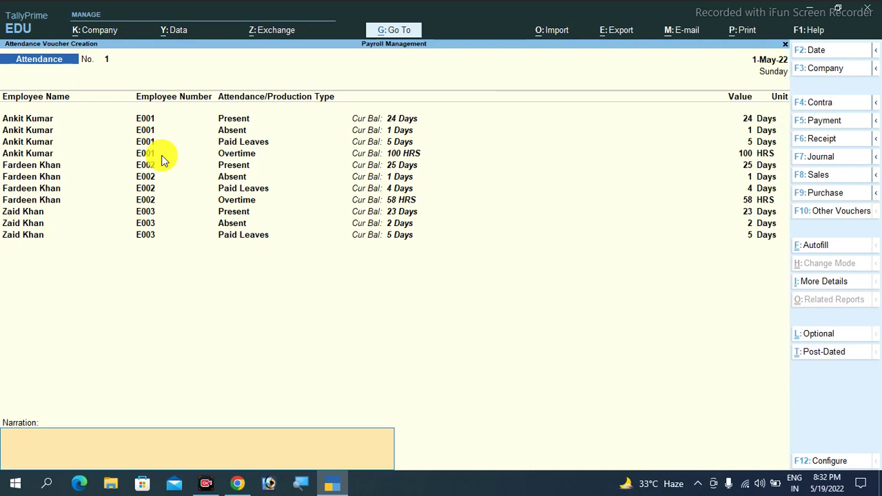
# Accept and save Attendance voucher No. 1, then quit the blank voucher back to Gateway of Tally
pyautogui.press('Return')
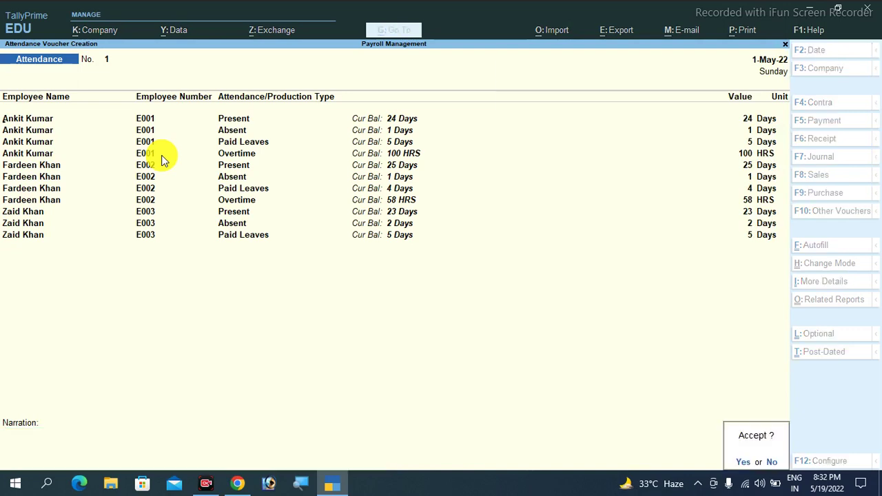
pyautogui.press('y')
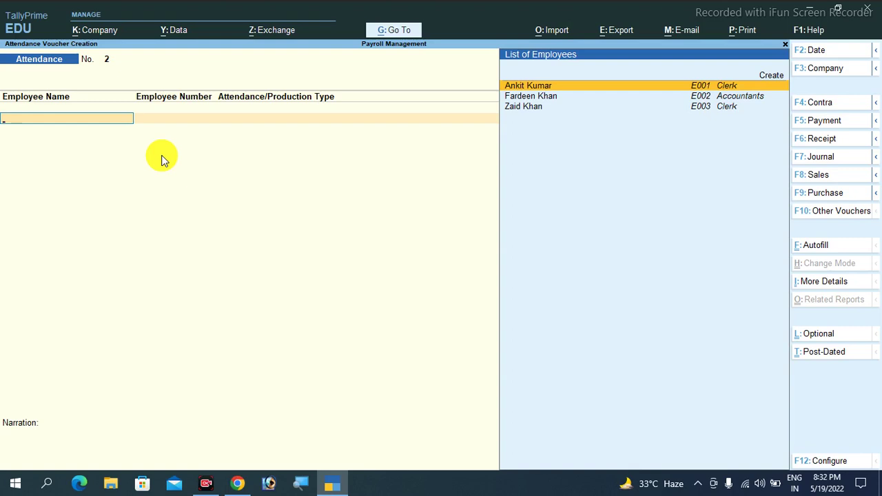
pyautogui.press('Escape')
pyautogui.press('y')
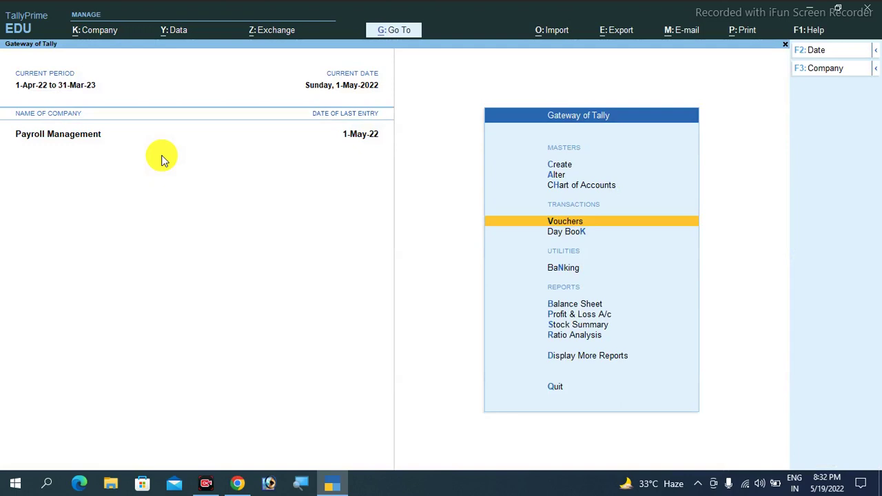
pyautogui.press('Up')
pyautogui.press('Up')
pyautogui.press('Up')
pyautogui.press('Return')
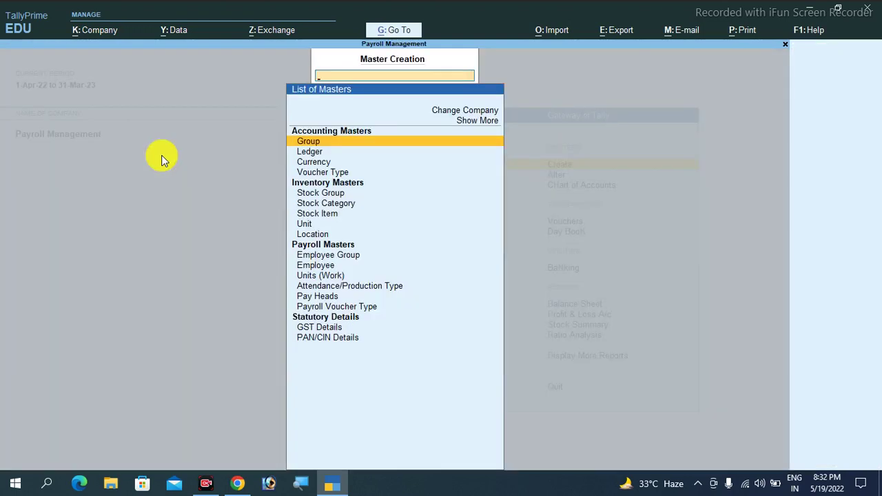
pyautogui.press('Down')
pyautogui.press('Down')
pyautogui.press('Down')
pyautogui.press('Down')
pyautogui.press('Down')
pyautogui.press('Down')
pyautogui.press('Down')
pyautogui.press('Down')
pyautogui.press('Down')
pyautogui.press('Down')
pyautogui.press('Down')
pyautogui.press('Down')
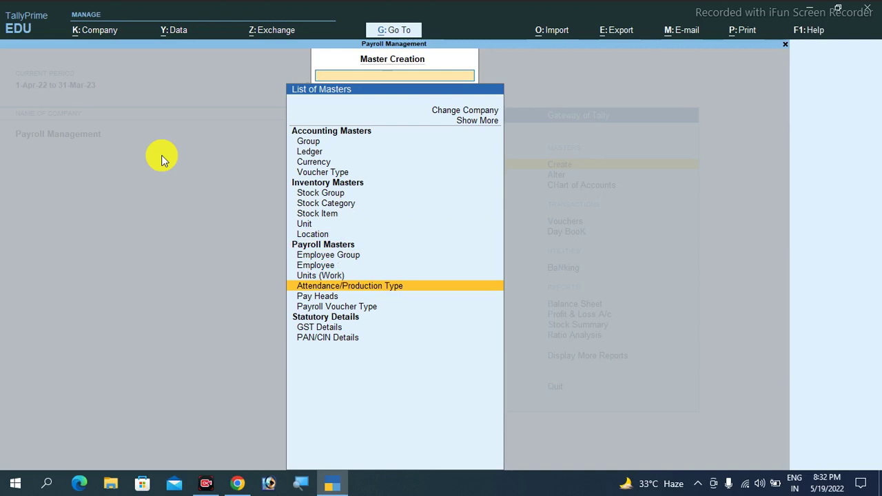
pyautogui.press('Escape')
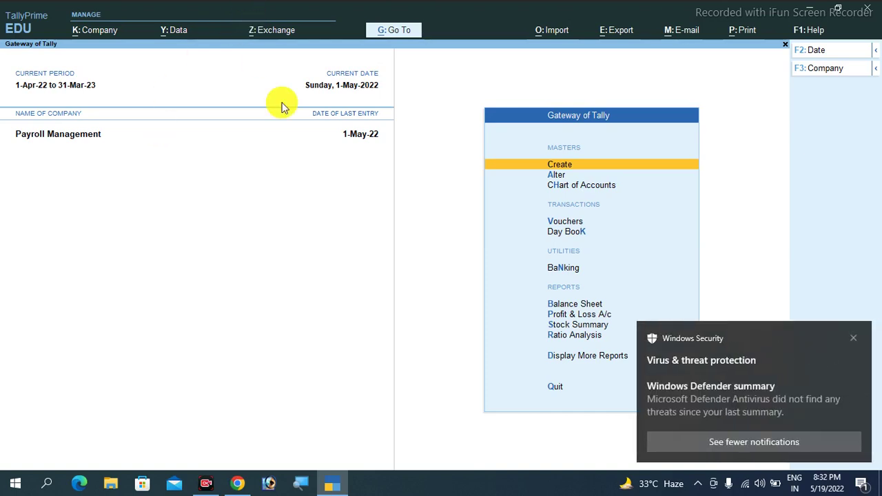
pyautogui.click(852, 337)
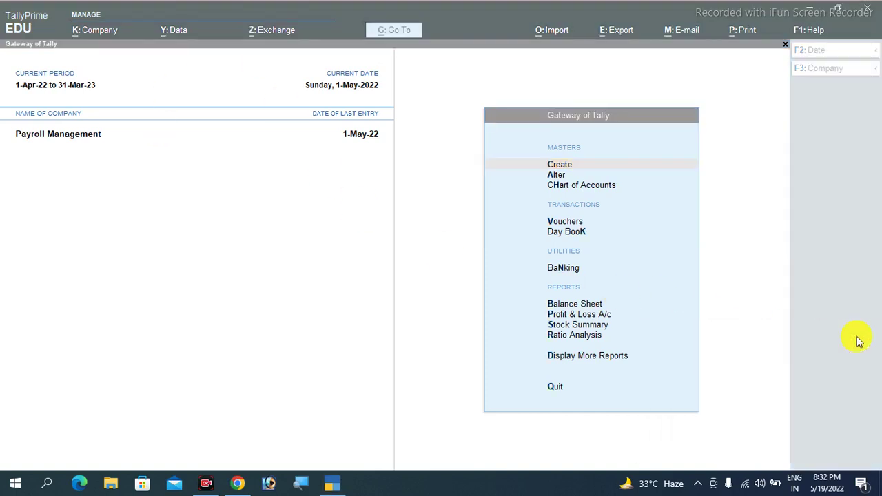